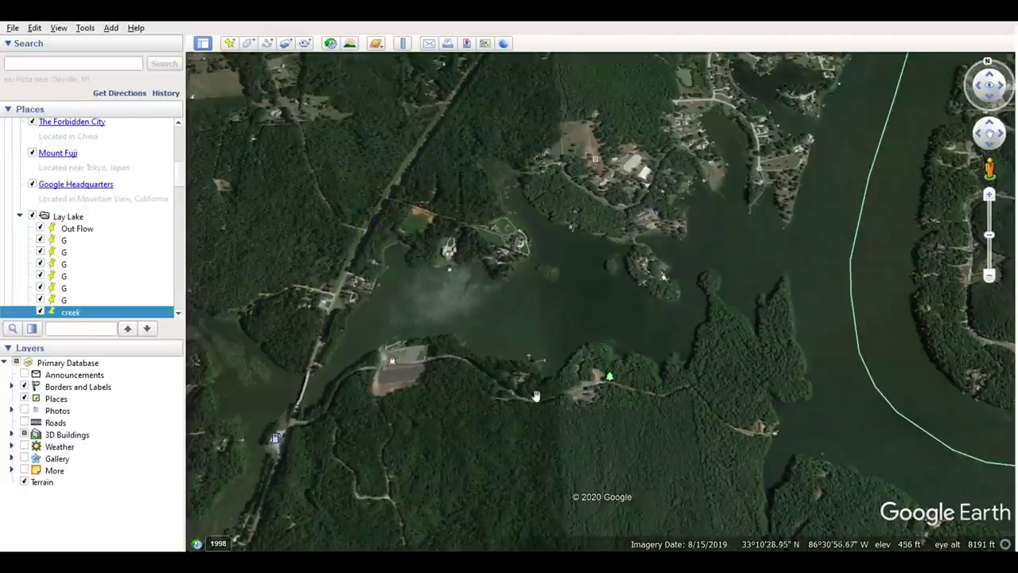
Turn on historical imagery for the lake area around the bridge, view the April 2018 imagery and return to August 2019.
{"action": "left_click_drag", "start_coordinate": [418, 312], "coordinate": [517, 304]}
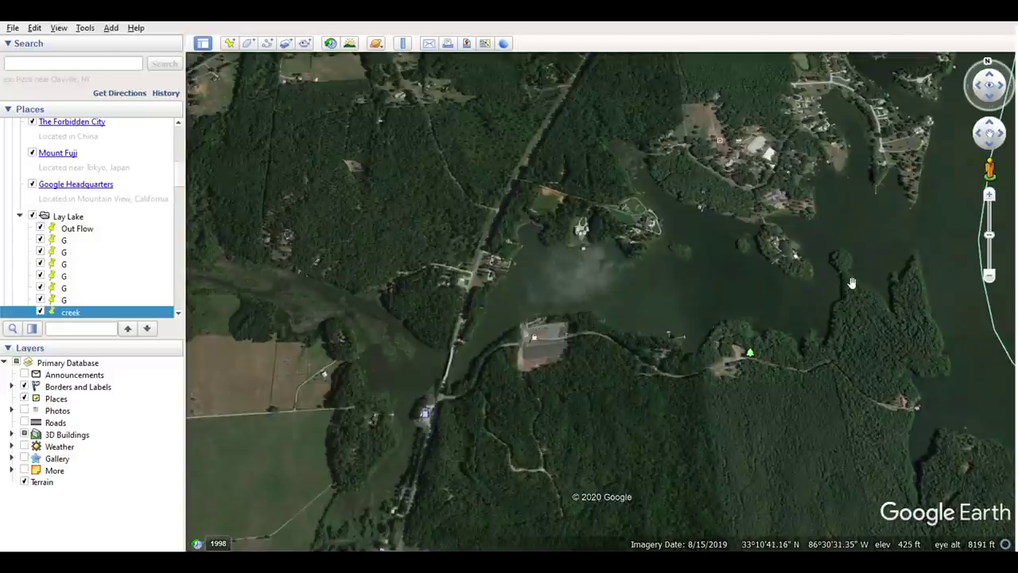
{"action": "left_click_drag", "start_coordinate": [673, 299], "coordinate": [636, 294]}
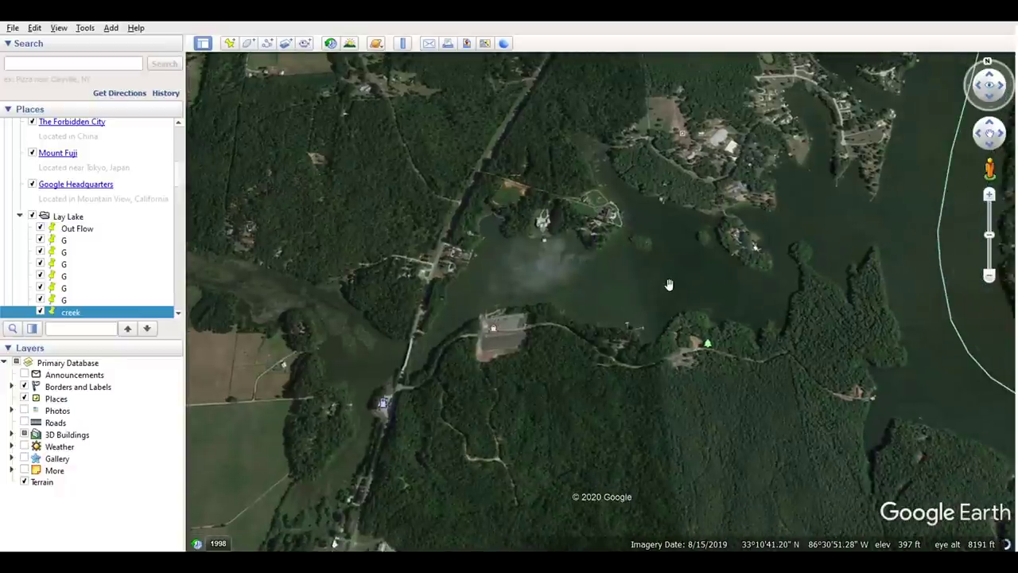
{"action": "left_click_drag", "start_coordinate": [777, 210], "coordinate": [772, 237]}
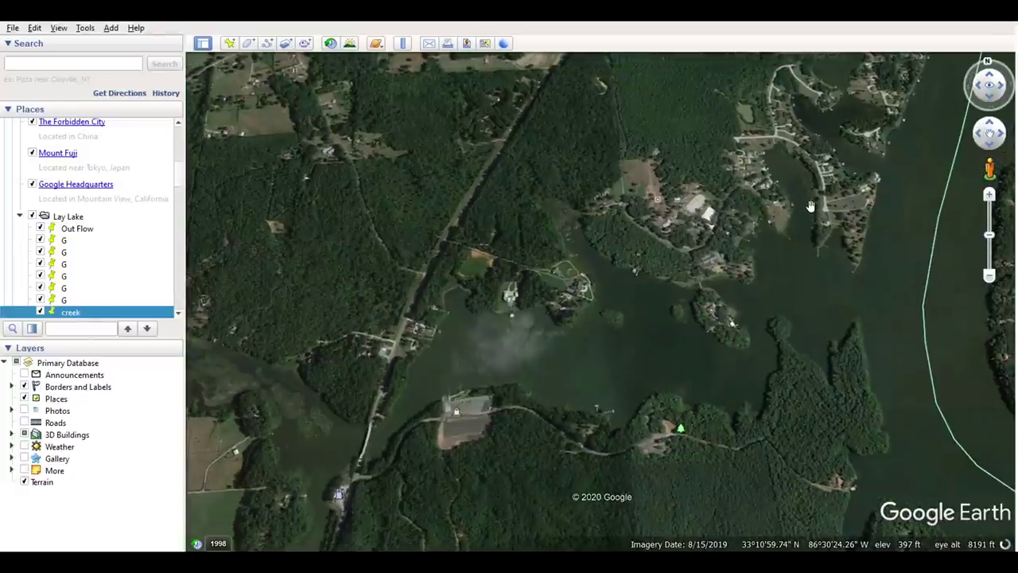
{"action": "left_click", "coordinate": [330, 44]}
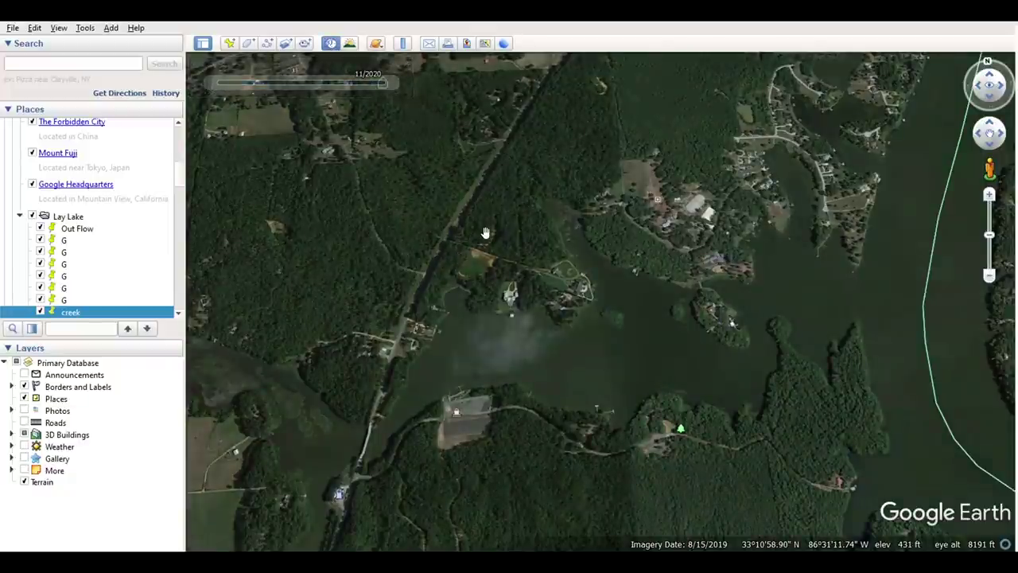
{"action": "mouse_move", "coordinate": [370, 88]}
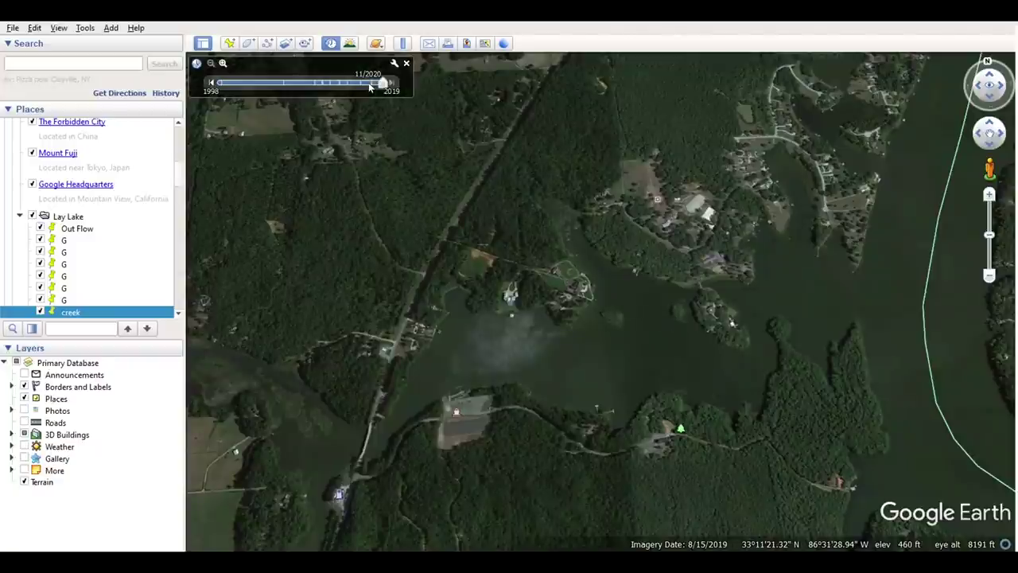
{"action": "left_click", "coordinate": [213, 83]}
{"action": "left_click", "coordinate": [213, 83]}
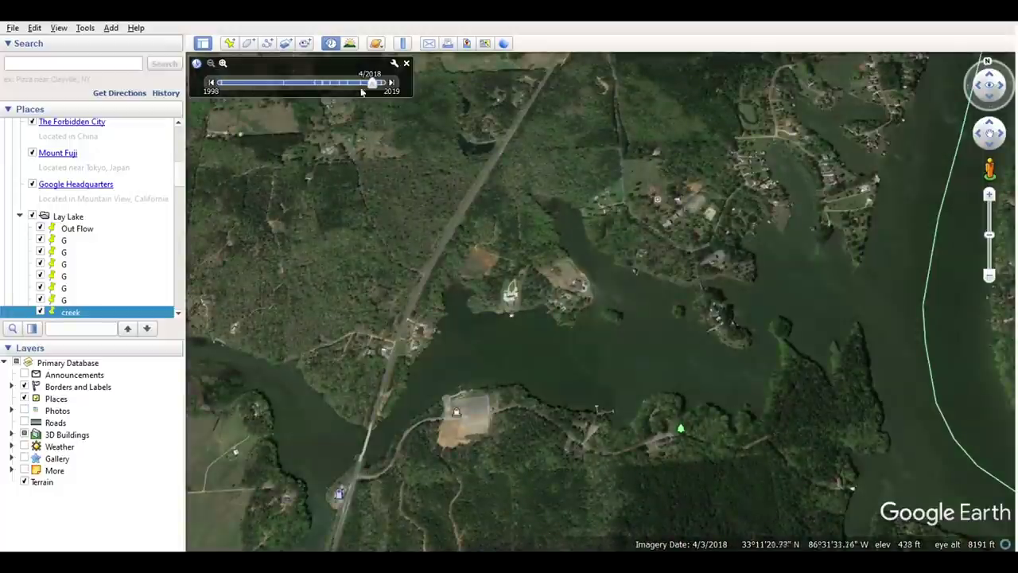
{"action": "left_click", "coordinate": [392, 84]}
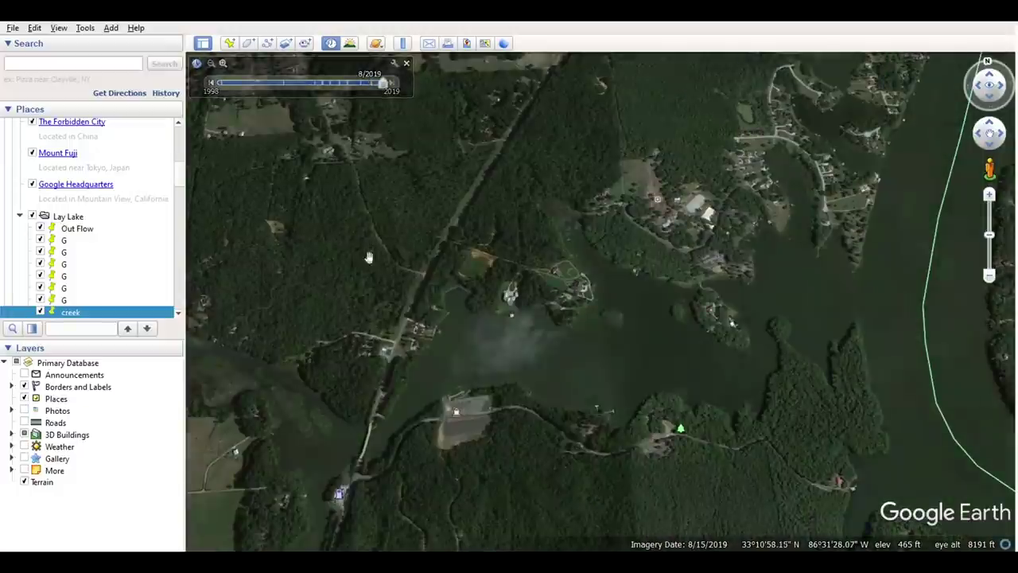
Examine the vegetation patches and shoreline in the creek just west of the bridge on the August 2019 imagery.
{"action": "left_click_drag", "start_coordinate": [369, 261], "coordinate": [513, 201]}
{"action": "scroll", "coordinate": [482, 348], "scroll_direction": "up", "scroll_amount": 5}
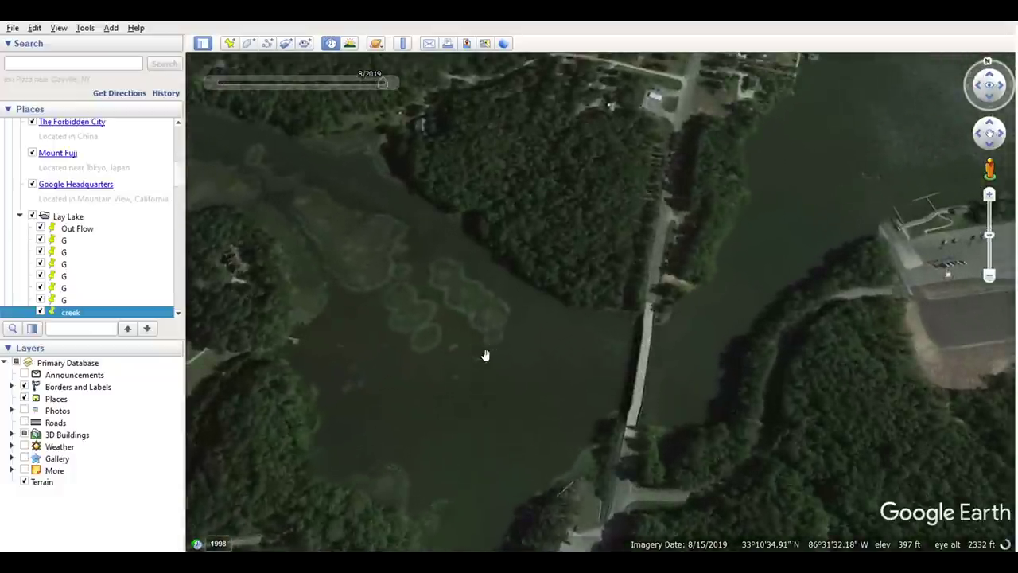
{"action": "left_click_drag", "start_coordinate": [411, 345], "coordinate": [495, 369]}
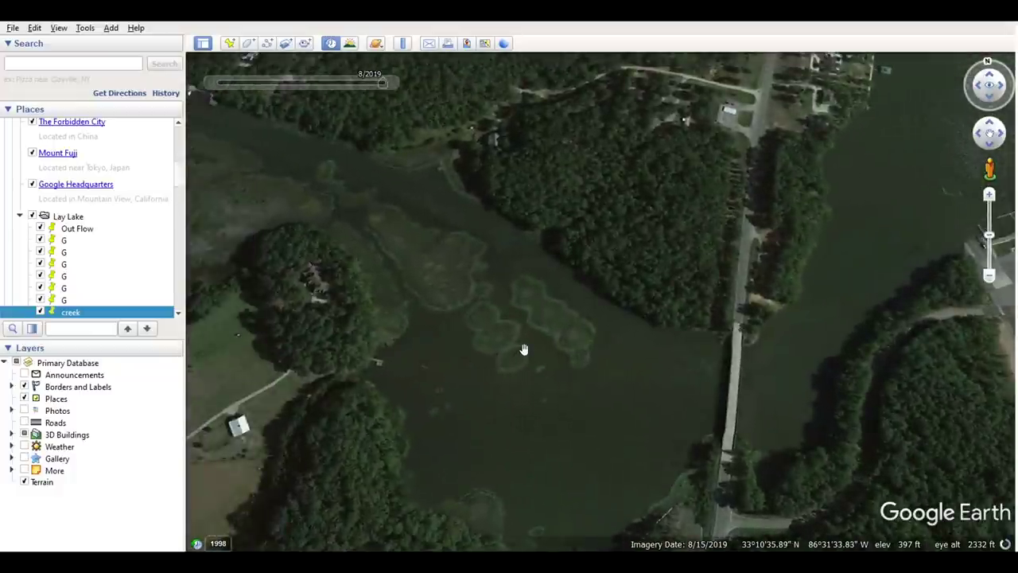
{"action": "scroll", "coordinate": [525, 347], "scroll_direction": "up", "scroll_amount": 2}
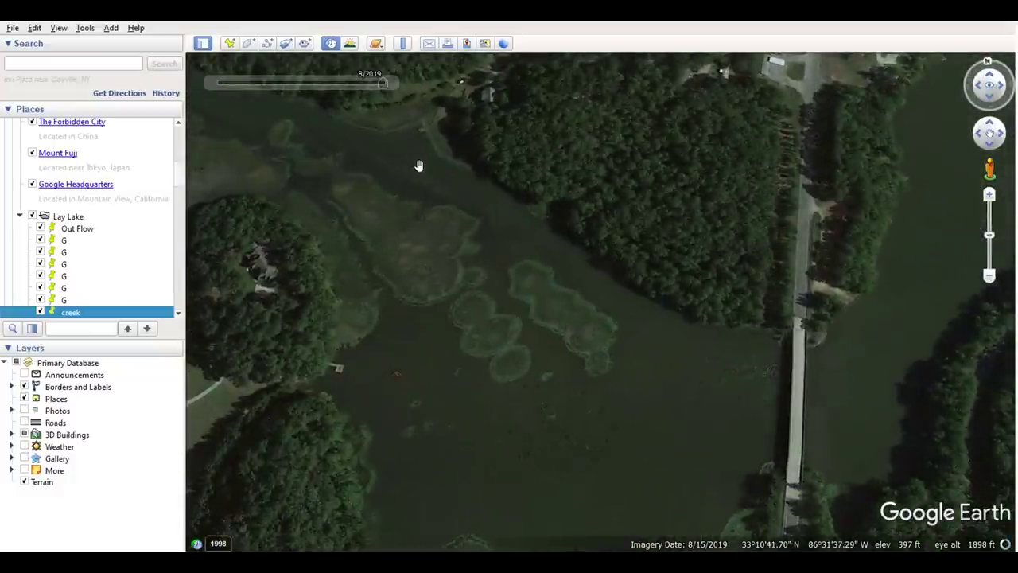
{"action": "left_click_drag", "start_coordinate": [585, 410], "coordinate": [469, 120]}
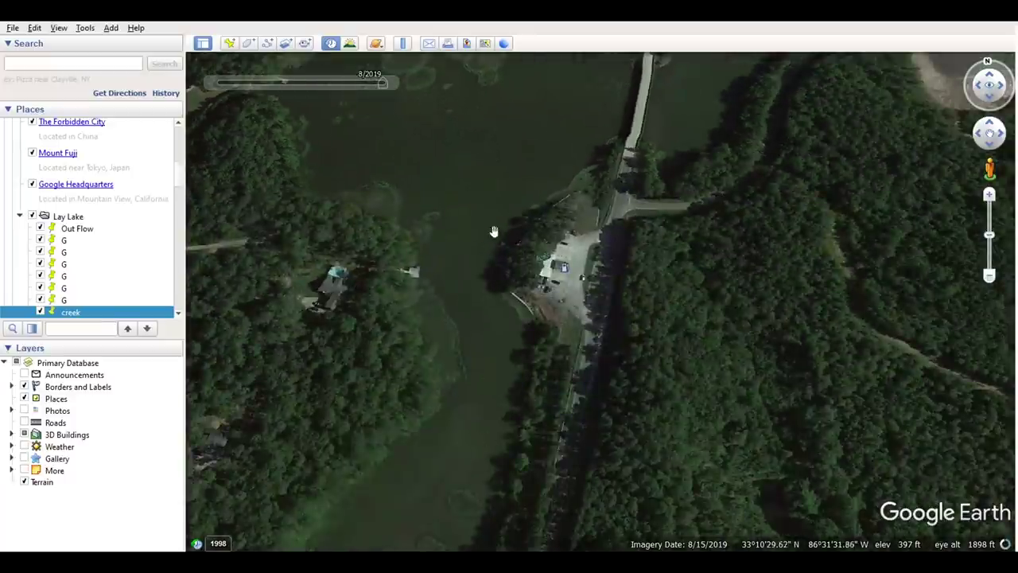
{"action": "left_click_drag", "start_coordinate": [505, 184], "coordinate": [462, 363]}
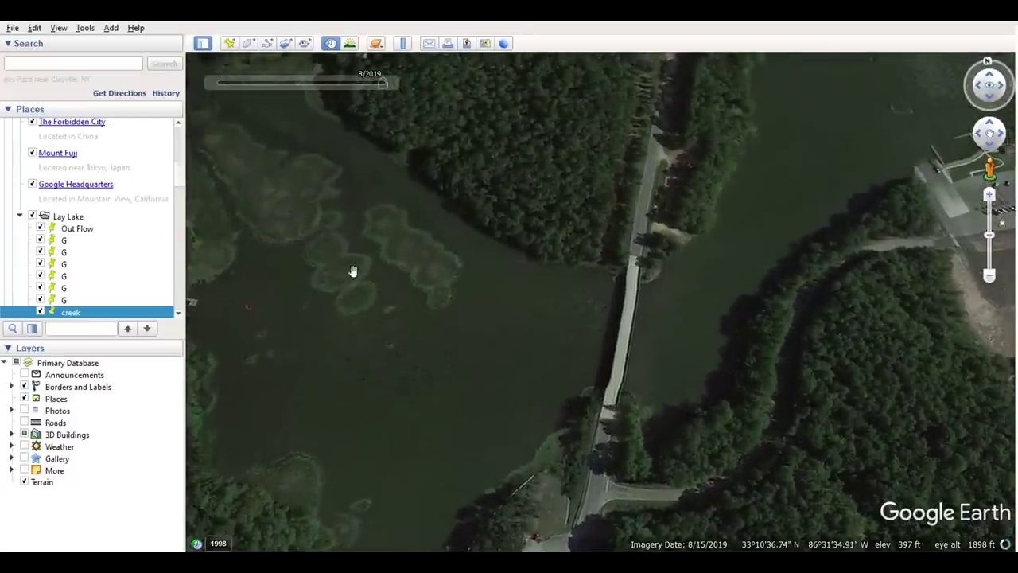
{"action": "left_click_drag", "start_coordinate": [349, 241], "coordinate": [448, 318]}
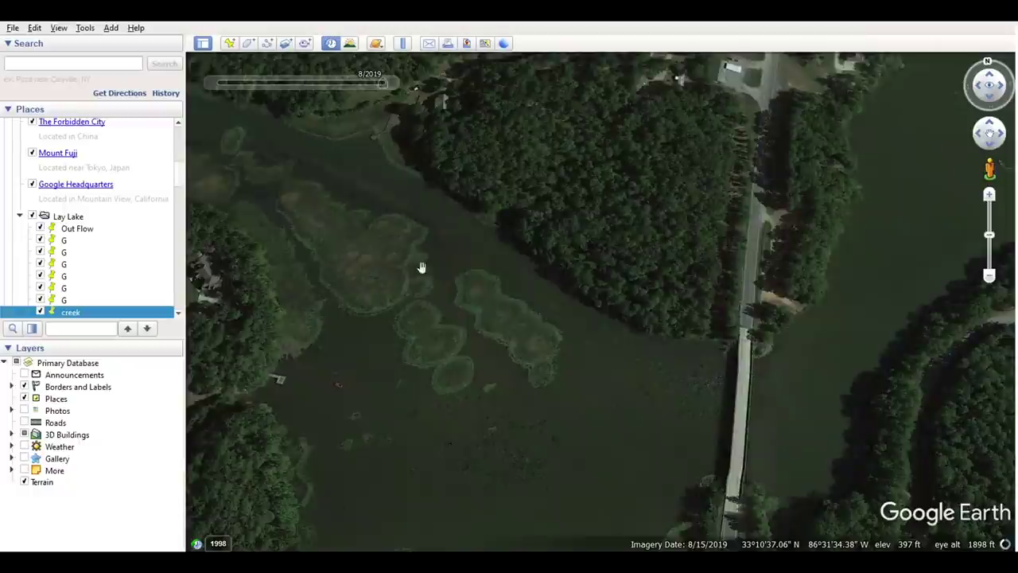
Go back through the creek's historical imagery one date at a time to September 2012, comparing the vegetation.
{"action": "mouse_move", "coordinate": [211, 83]}
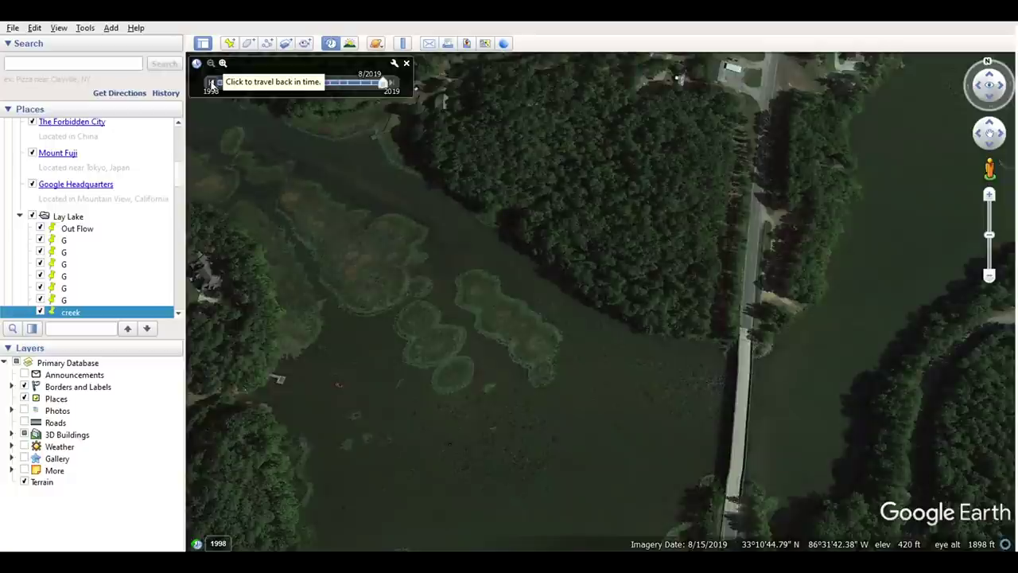
{"action": "left_click", "coordinate": [212, 84]}
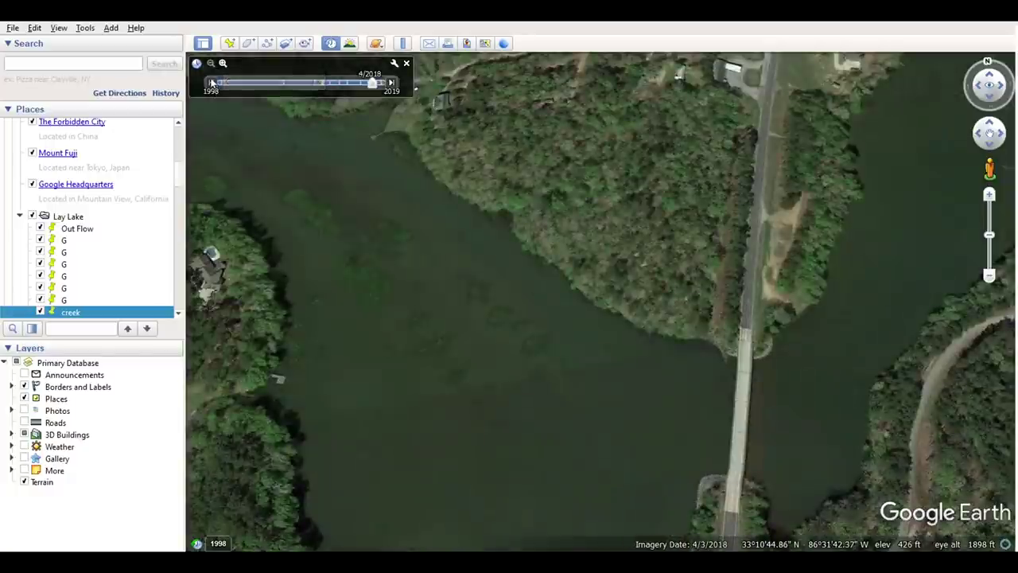
{"action": "left_click", "coordinate": [213, 83]}
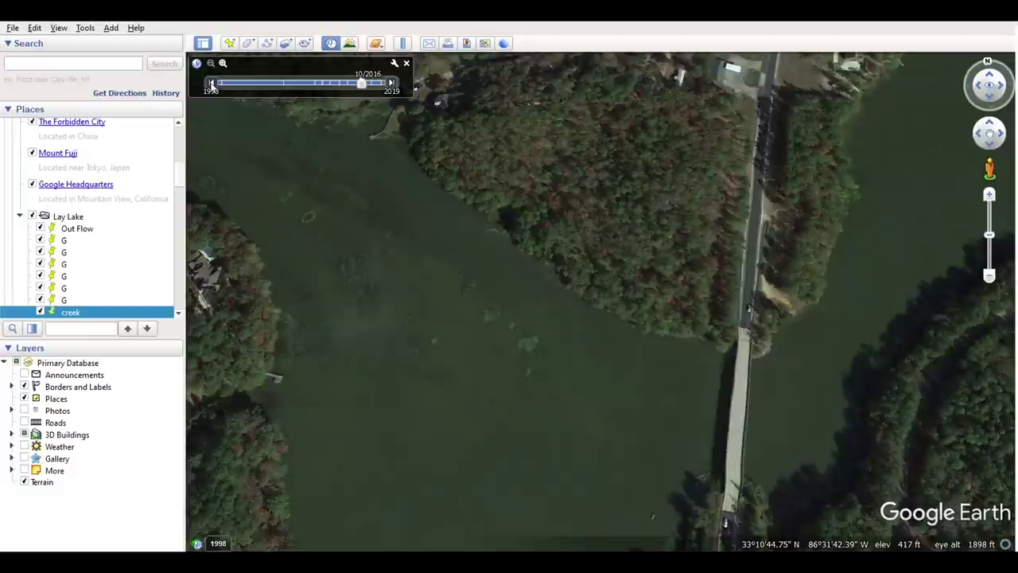
{"action": "left_click", "coordinate": [213, 83]}
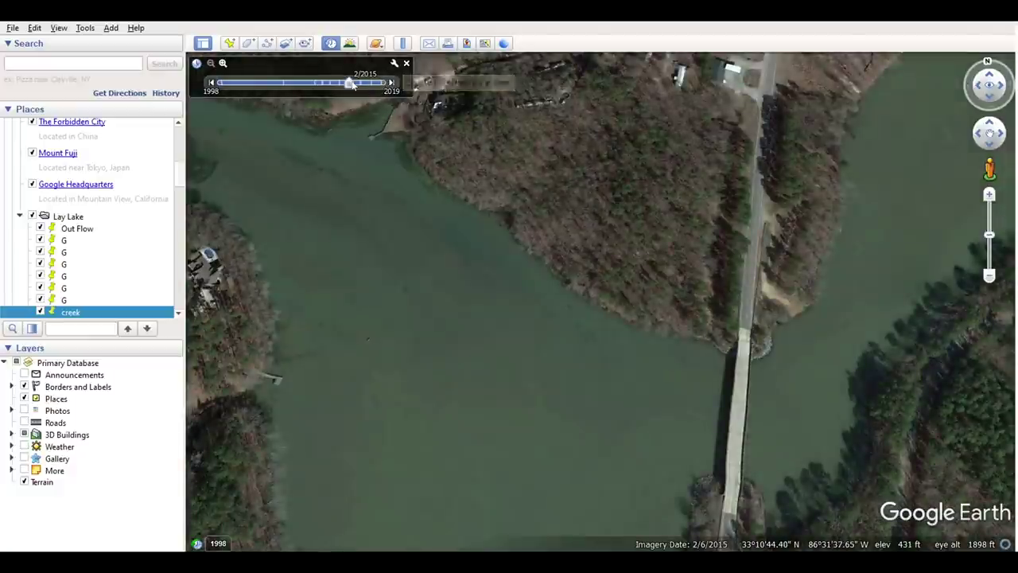
{"action": "left_click", "coordinate": [212, 83]}
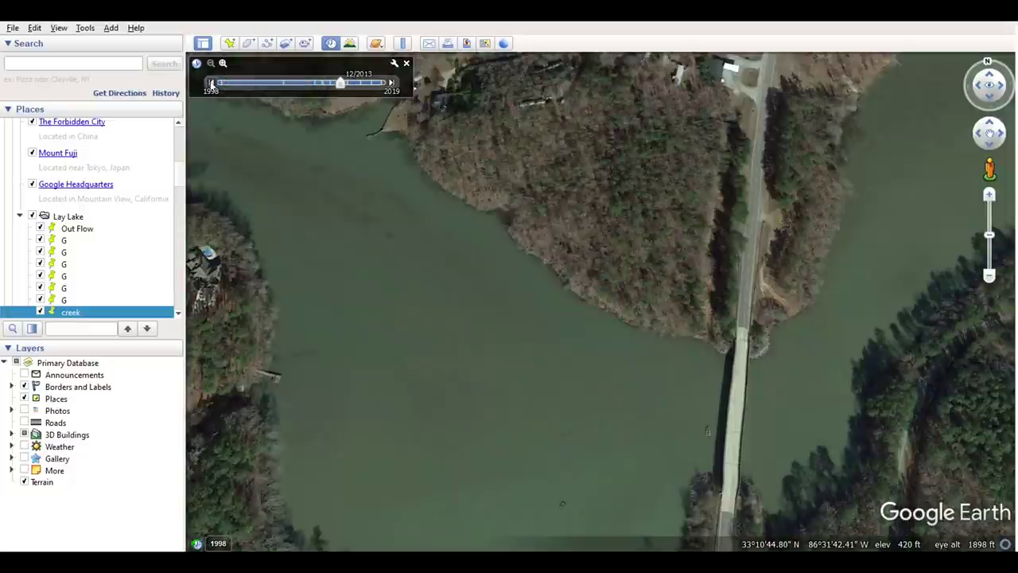
{"action": "left_click", "coordinate": [212, 83]}
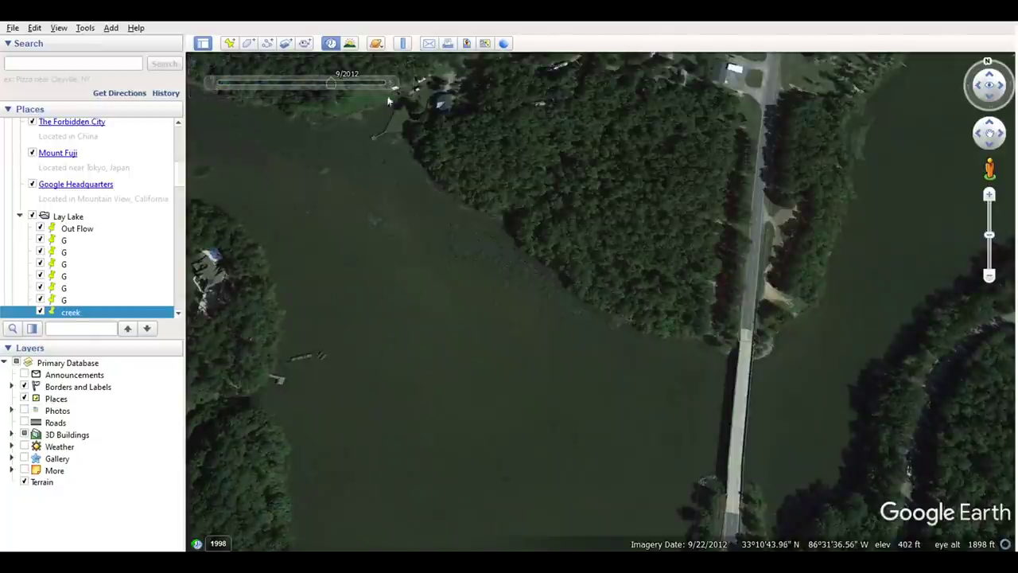
Advance the creek's historical imagery date by date to August 2019.
{"action": "left_click", "coordinate": [390, 83]}
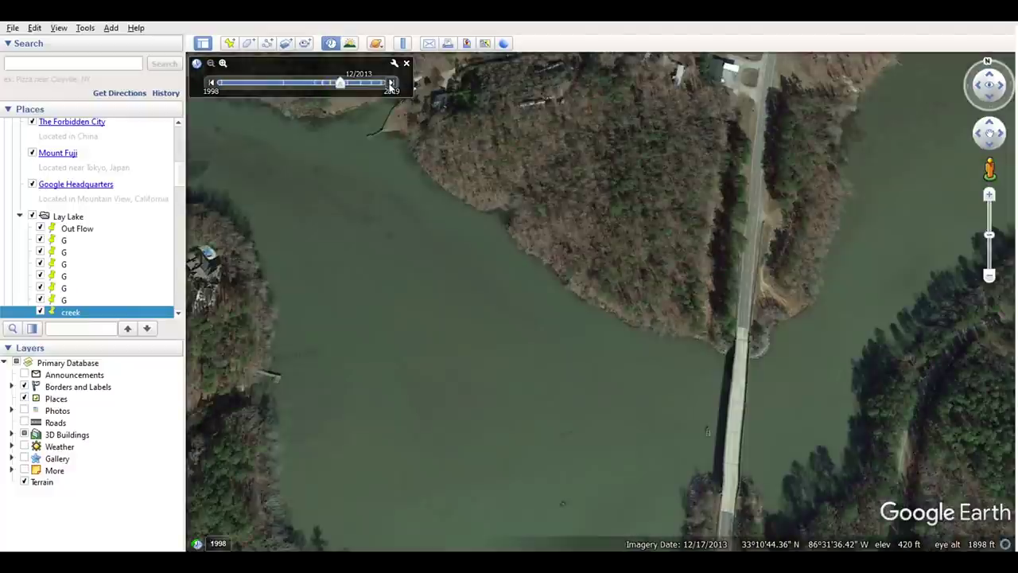
{"action": "left_click", "coordinate": [391, 82]}
{"action": "left_click", "coordinate": [391, 82]}
{"action": "left_click", "coordinate": [391, 82]}
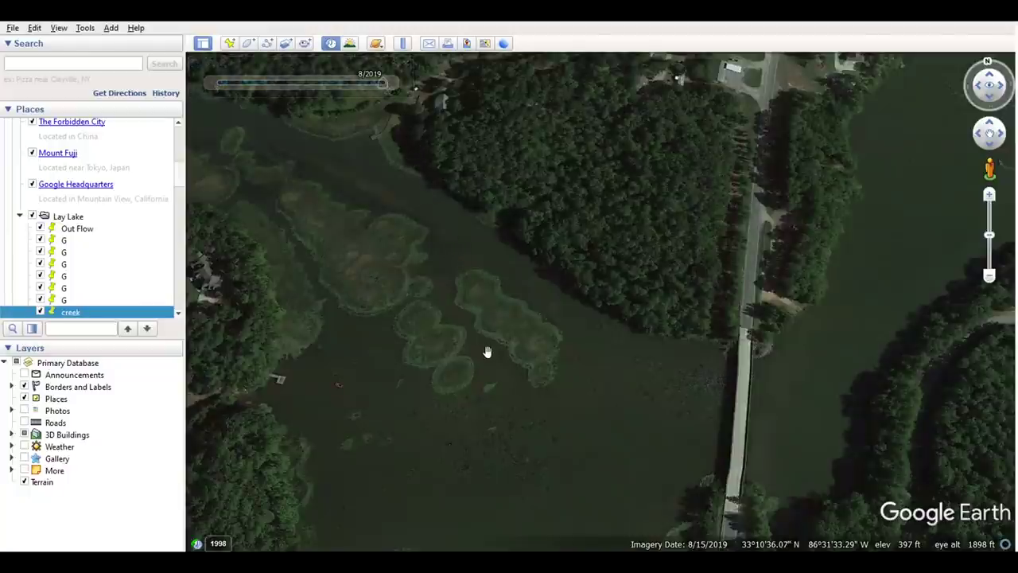
Add a placemark named "Grass" on the elongated vegetation patch in the creek west of the bridge.
{"action": "left_click_drag", "start_coordinate": [518, 358], "coordinate": [502, 402]}
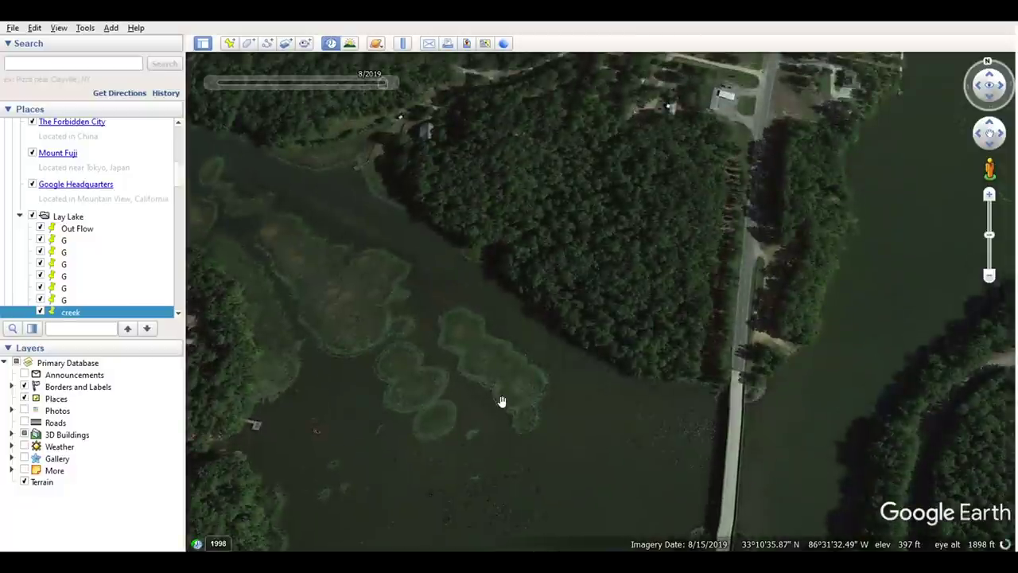
{"action": "left_click", "coordinate": [229, 44]}
{"action": "left_click", "coordinate": [296, 72]}
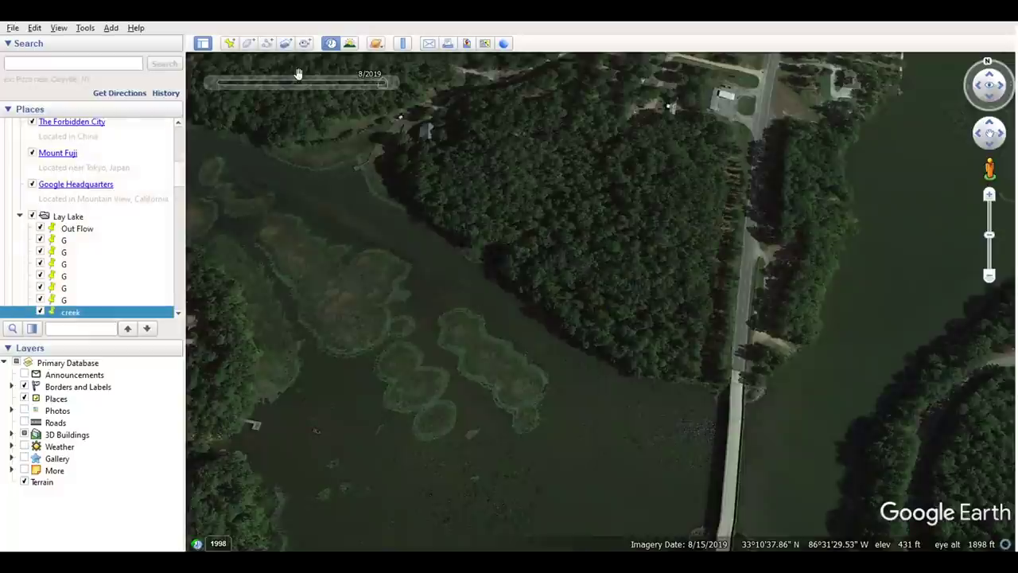
{"action": "left_click", "coordinate": [230, 43]}
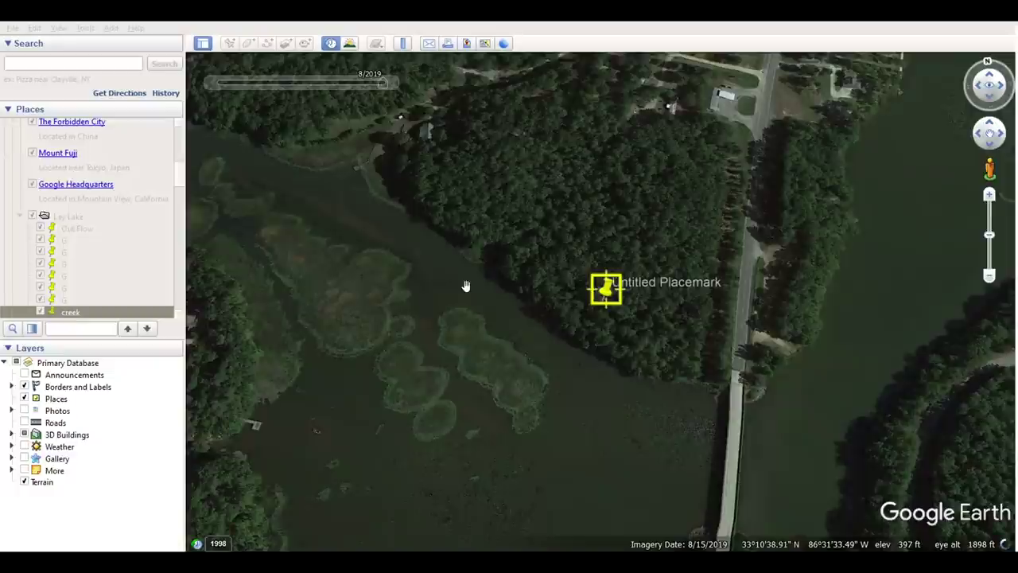
{"action": "left_click_drag", "start_coordinate": [605, 291], "coordinate": [487, 365]}
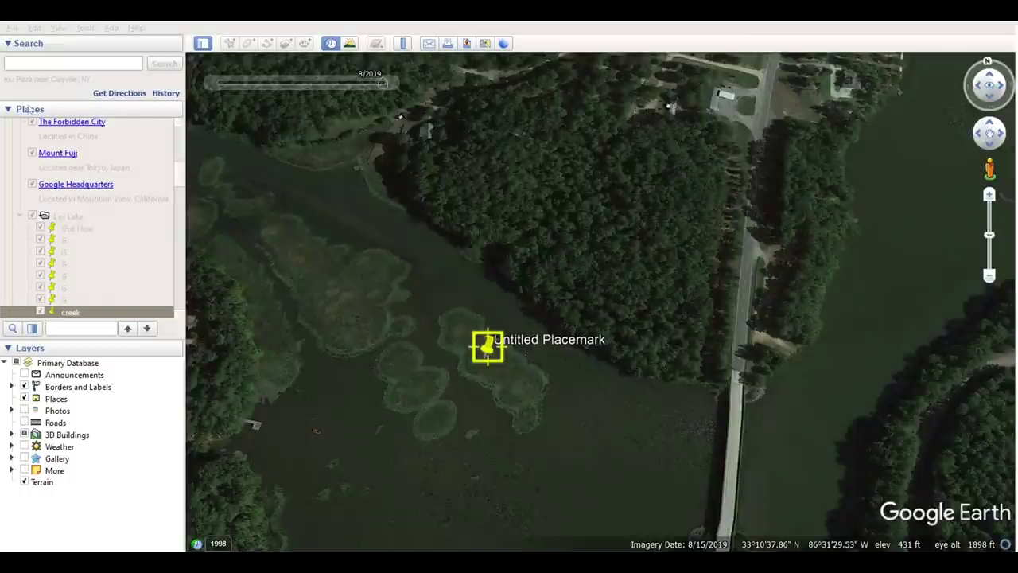
{"action": "type", "text": "Grass"}
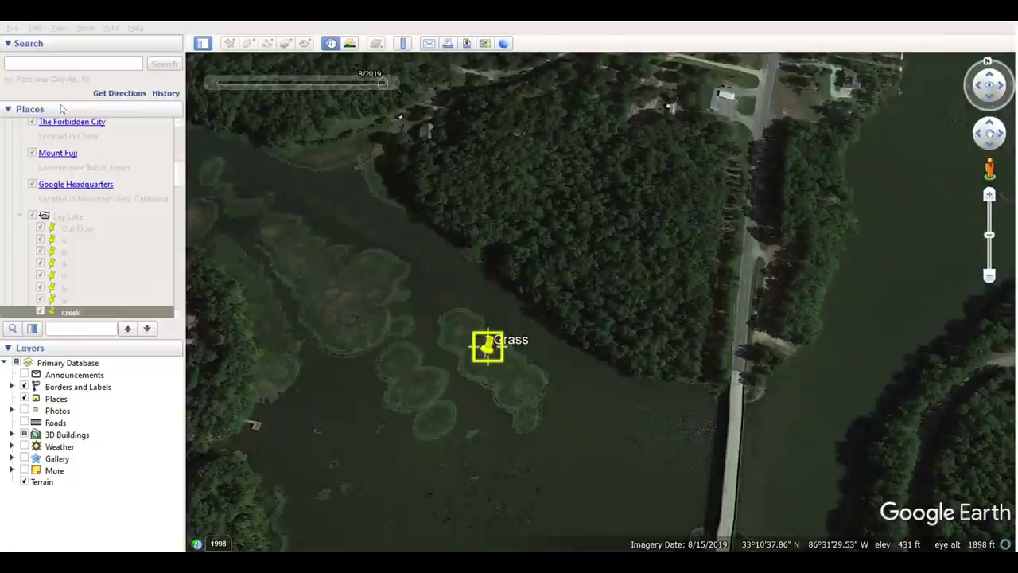
{"action": "key", "text": "Return"}
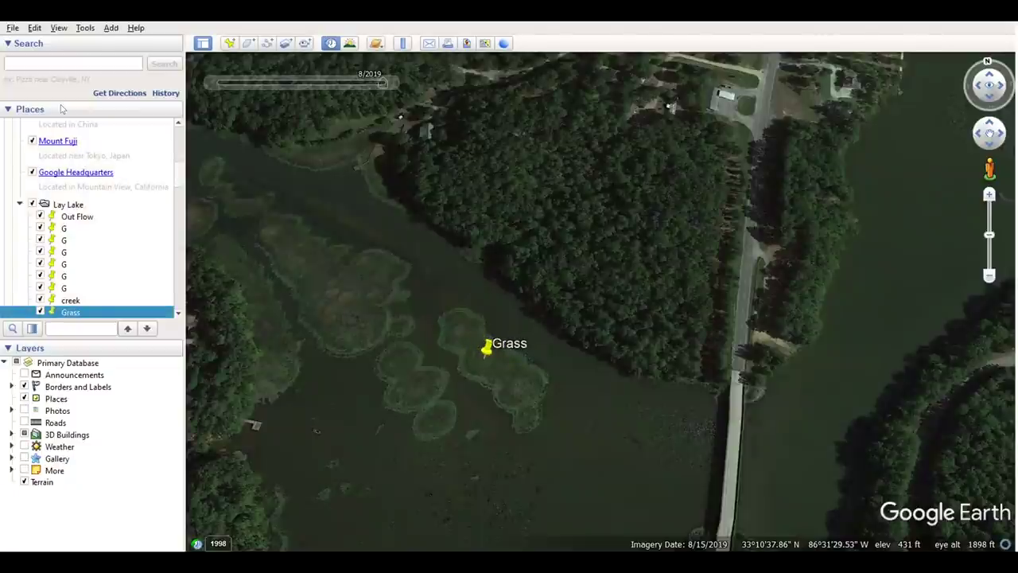
Add a placemark named "Take Off" at the boat ramp beside the large parking lot east of the bridge.
{"action": "left_click_drag", "start_coordinate": [472, 445], "coordinate": [474, 372]}
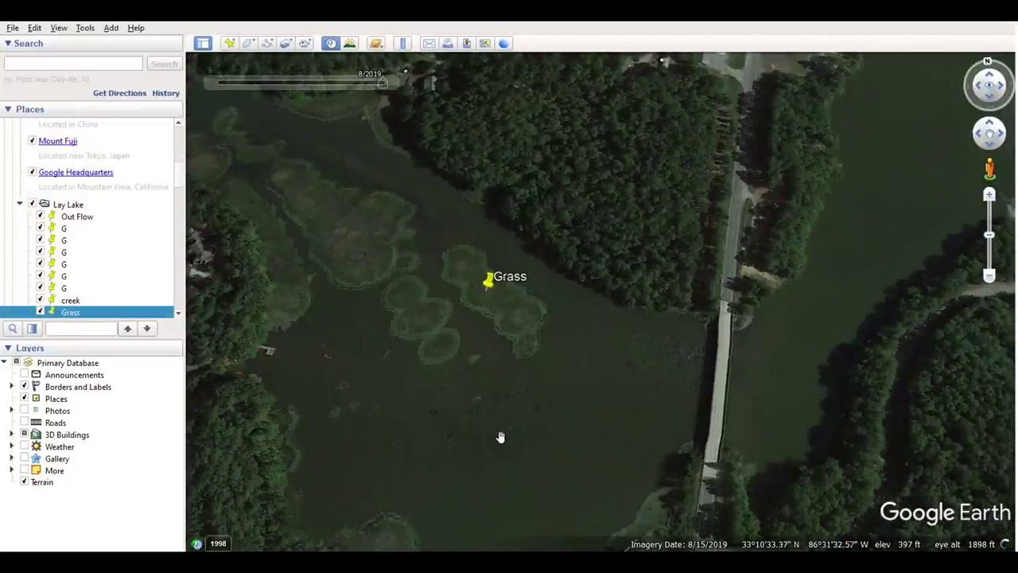
{"action": "left_click_drag", "start_coordinate": [500, 436], "coordinate": [544, 374]}
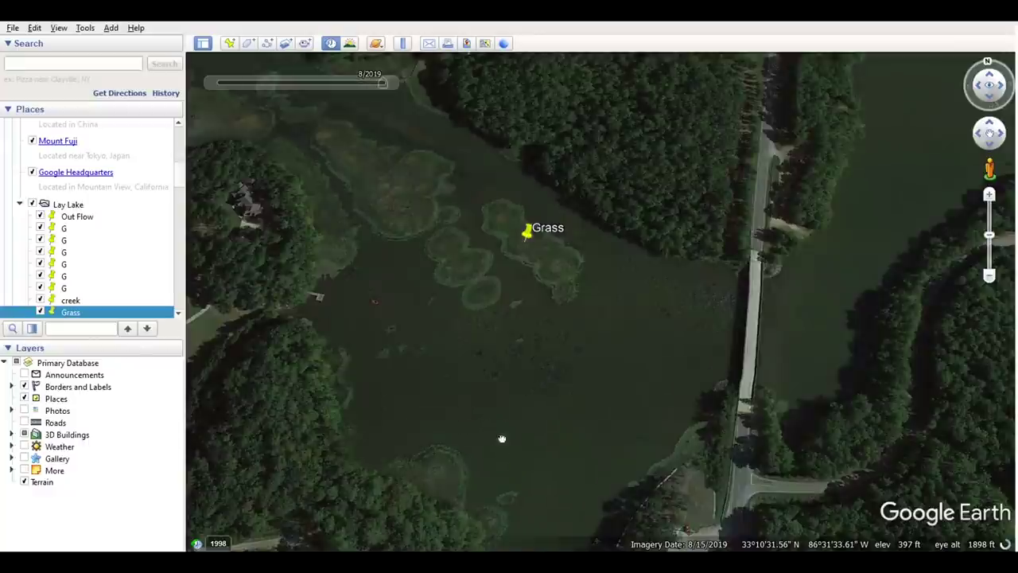
{"action": "left_click_drag", "start_coordinate": [504, 456], "coordinate": [477, 365]}
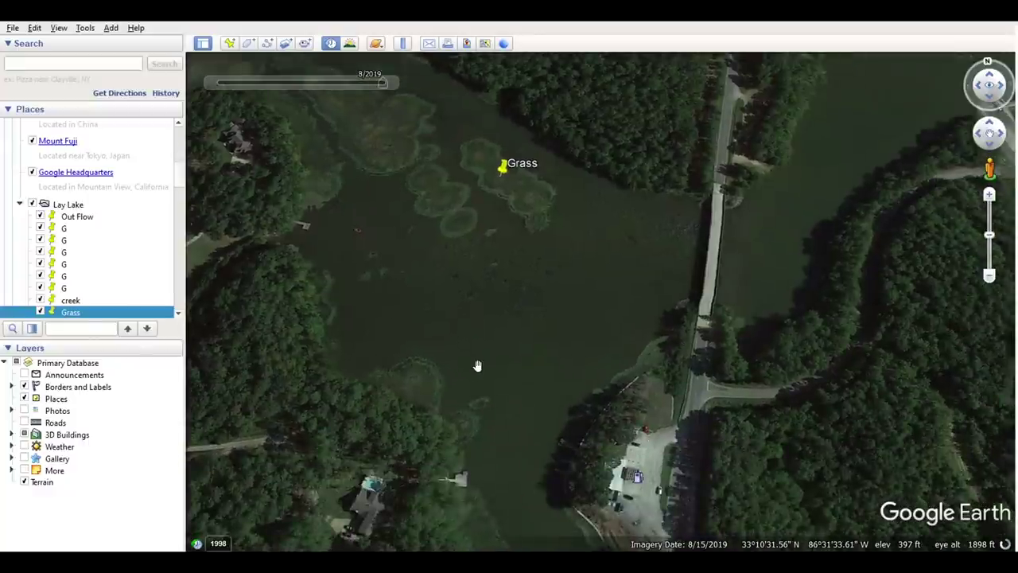
{"action": "left_click_drag", "start_coordinate": [611, 250], "coordinate": [613, 311]}
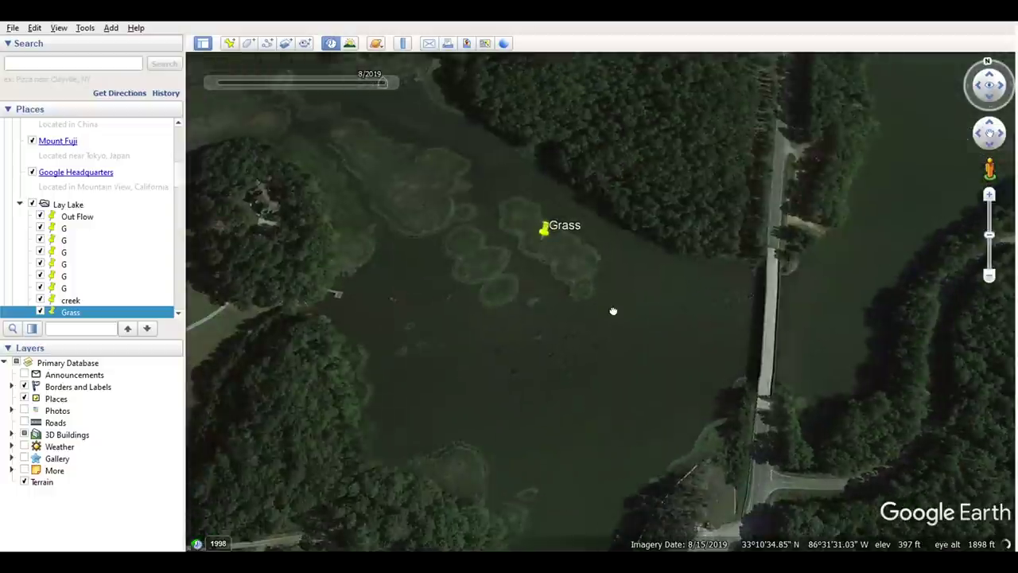
{"action": "left_click_drag", "start_coordinate": [552, 409], "coordinate": [553, 314]}
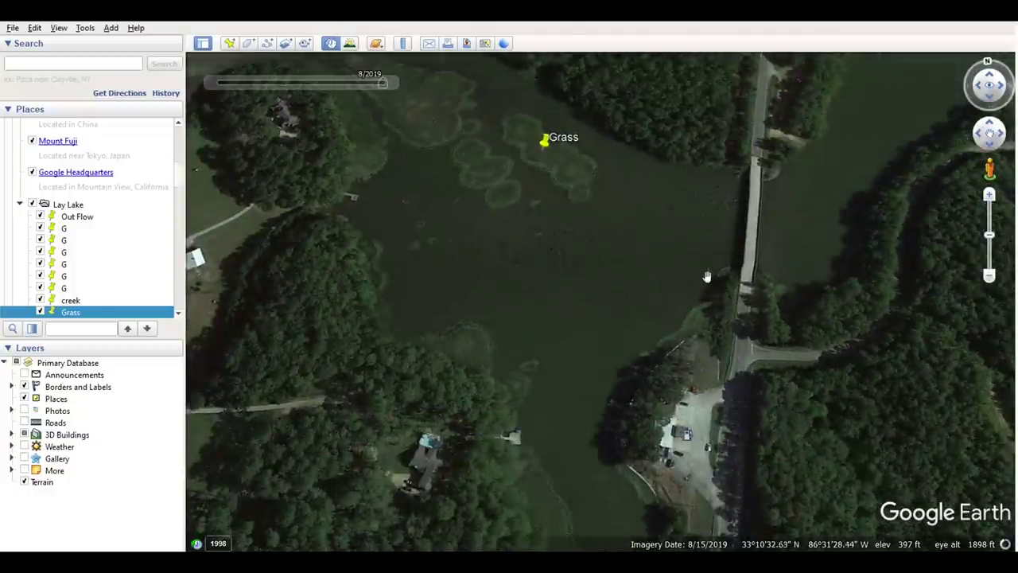
{"action": "scroll", "coordinate": [707, 276], "scroll_direction": "up", "scroll_amount": 2}
{"action": "left_click_drag", "start_coordinate": [729, 278], "coordinate": [606, 276]}
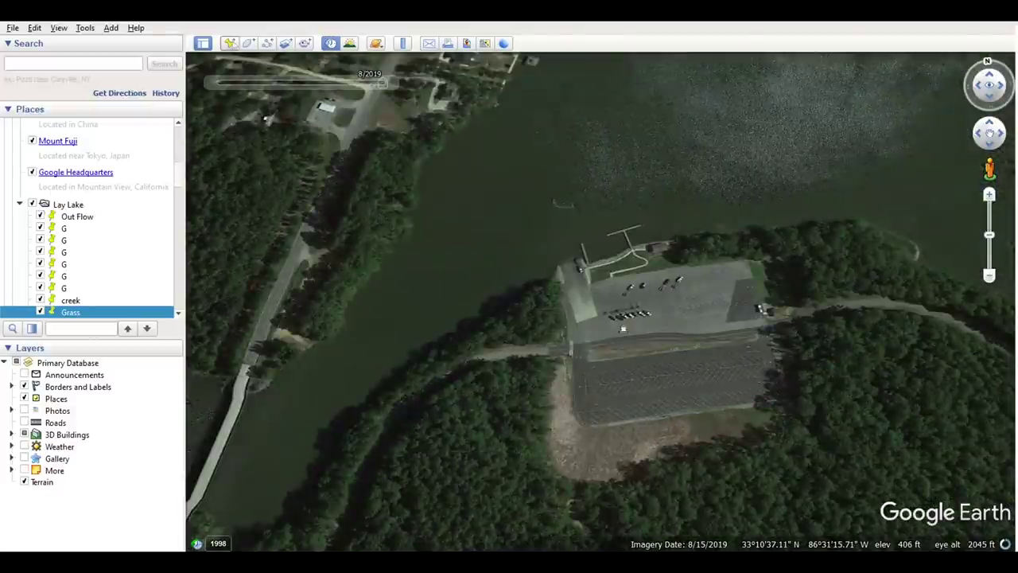
{"action": "left_click", "coordinate": [229, 43]}
{"action": "mouse_move", "coordinate": [607, 303]}
{"action": "left_mouse_down"}
{"action": "mouse_move", "coordinate": [602, 291]}
{"action": "mouse_move", "coordinate": [588, 296]}
{"action": "left_mouse_up"}
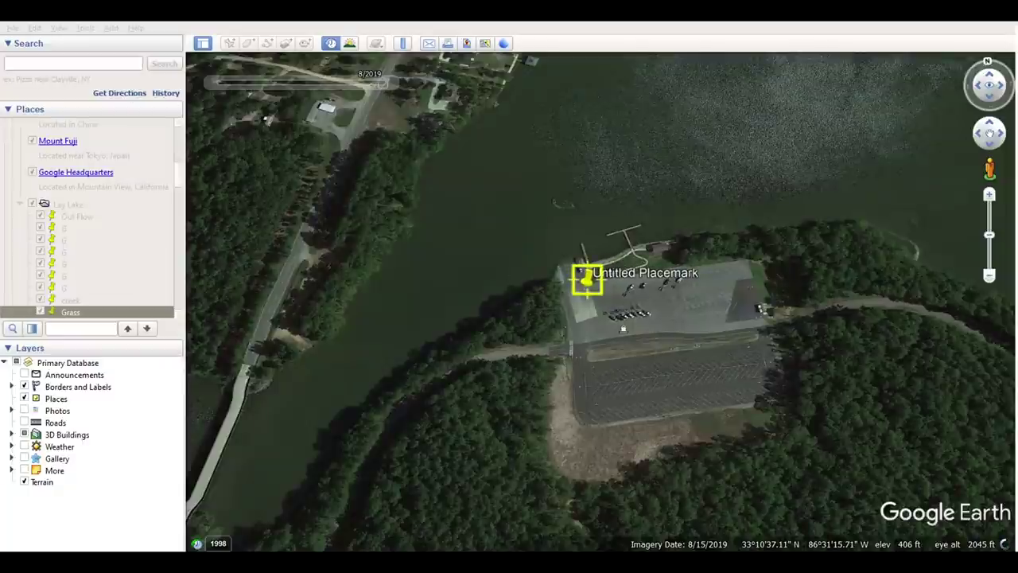
{"action": "type", "text": "Take Off"}
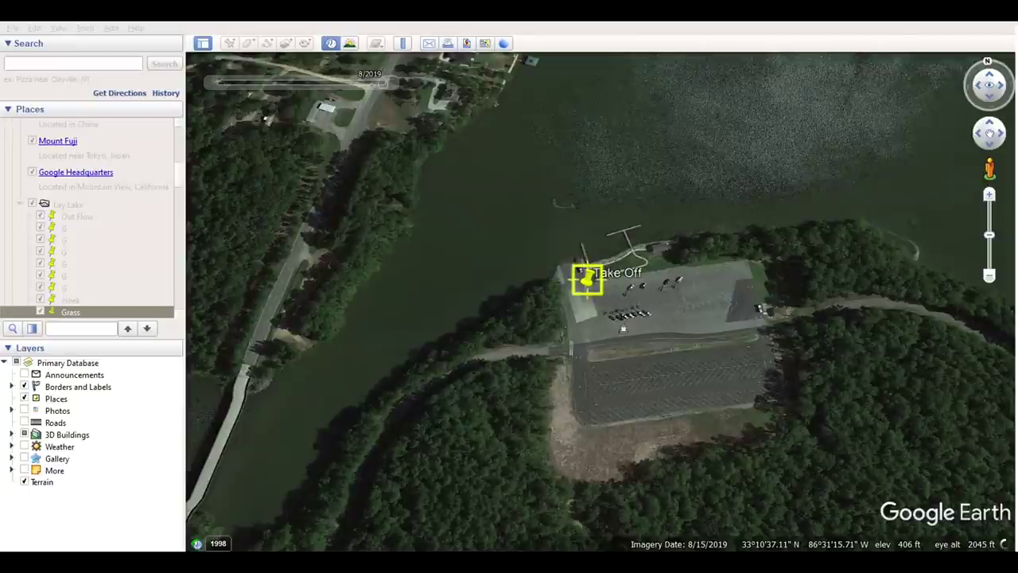
{"action": "key", "text": "Return"}
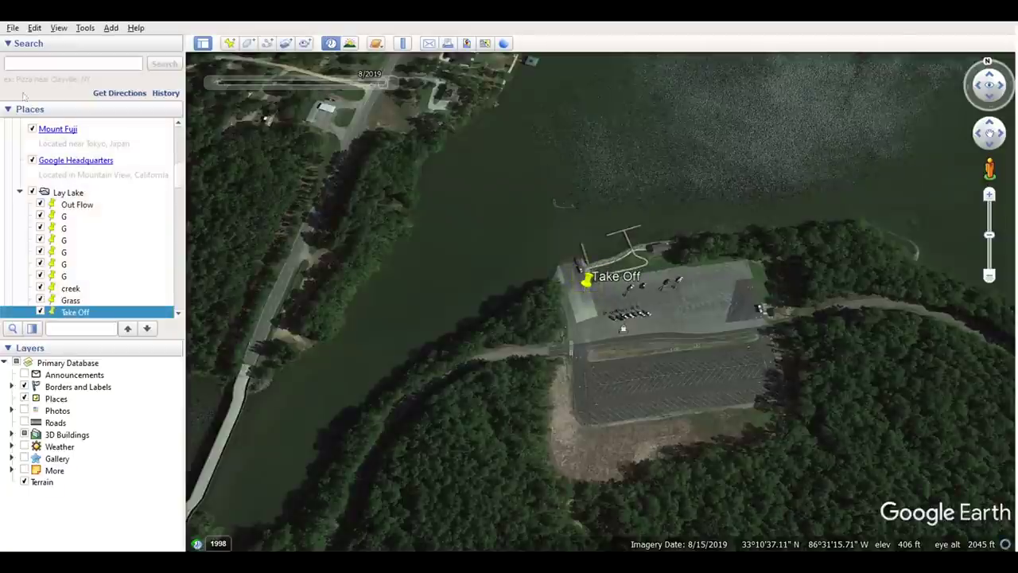
Examine the shoreline for vegetation from the bridge northeast past the docks and cove, and east to the wooded point.
{"action": "scroll", "coordinate": [326, 362], "scroll_direction": "up", "scroll_amount": 2}
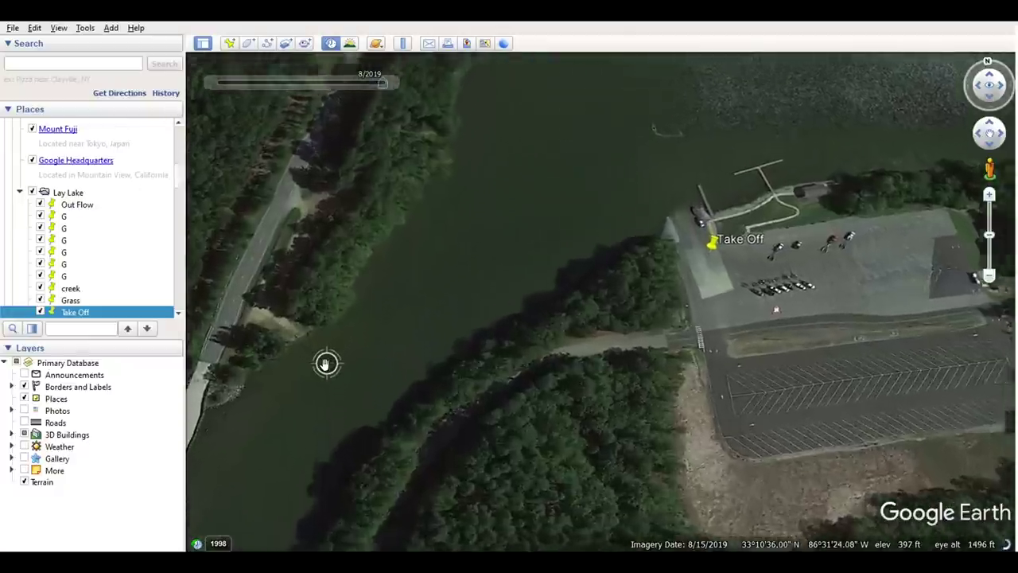
{"action": "scroll", "coordinate": [326, 362], "scroll_direction": "up", "scroll_amount": 3}
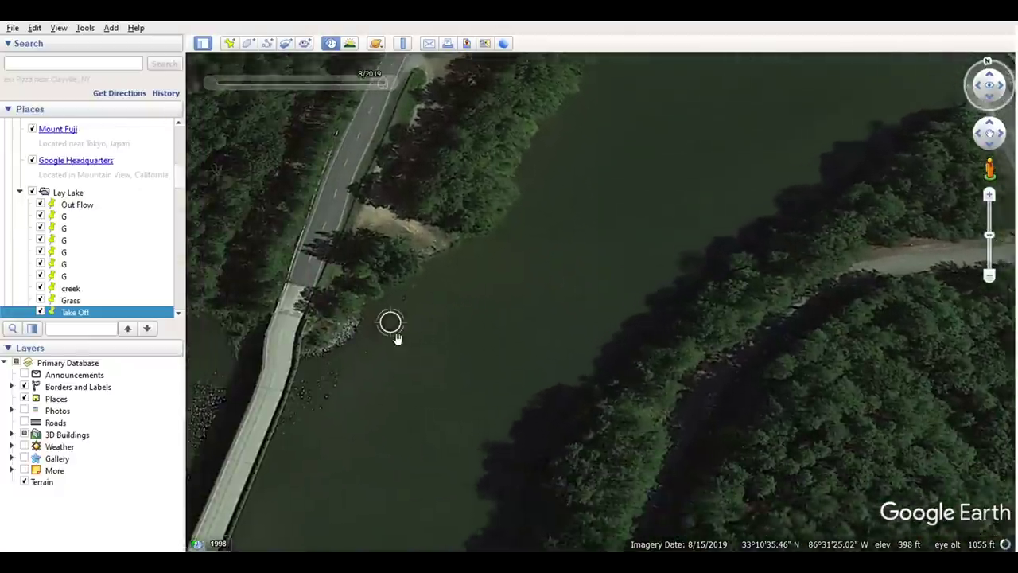
{"action": "left_click_drag", "start_coordinate": [366, 371], "coordinate": [389, 339]}
{"action": "left_click_drag", "start_coordinate": [518, 241], "coordinate": [308, 412]}
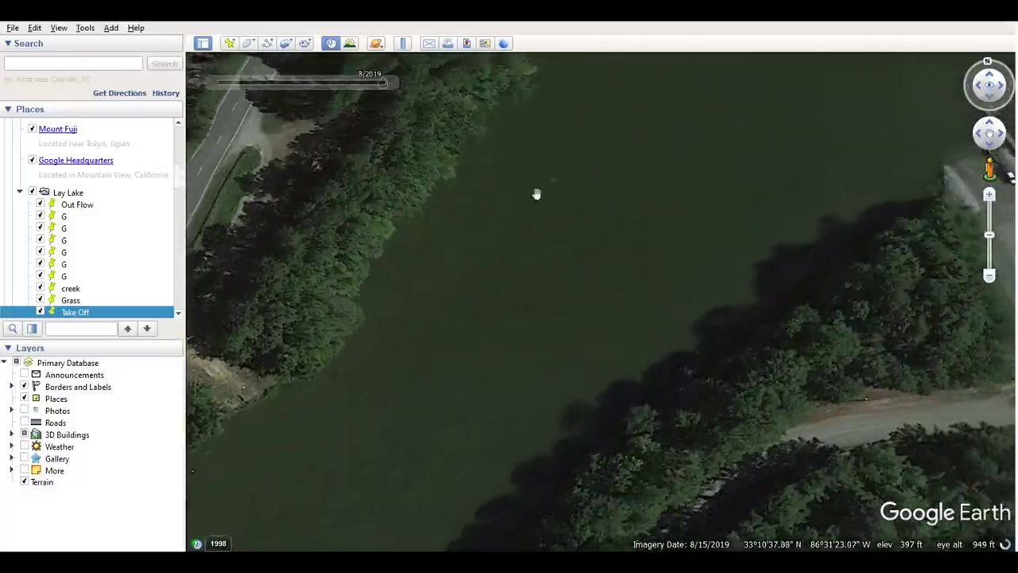
{"action": "left_click_drag", "start_coordinate": [537, 194], "coordinate": [377, 480]}
{"action": "left_click_drag", "start_coordinate": [492, 155], "coordinate": [477, 236]}
{"action": "left_click_drag", "start_coordinate": [554, 137], "coordinate": [412, 369]}
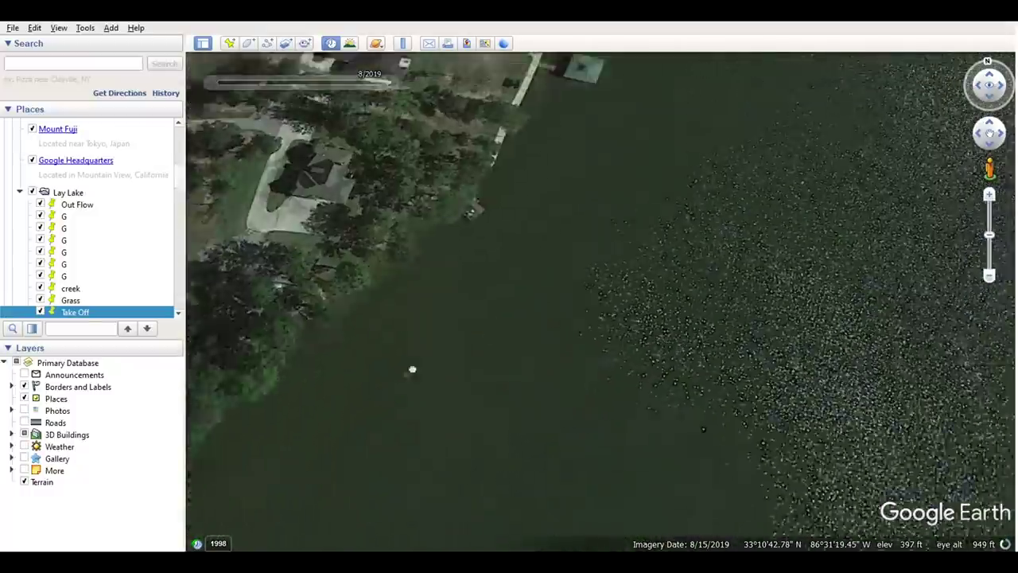
{"action": "left_click_drag", "start_coordinate": [489, 241], "coordinate": [416, 380]}
{"action": "left_click_drag", "start_coordinate": [480, 272], "coordinate": [382, 389]}
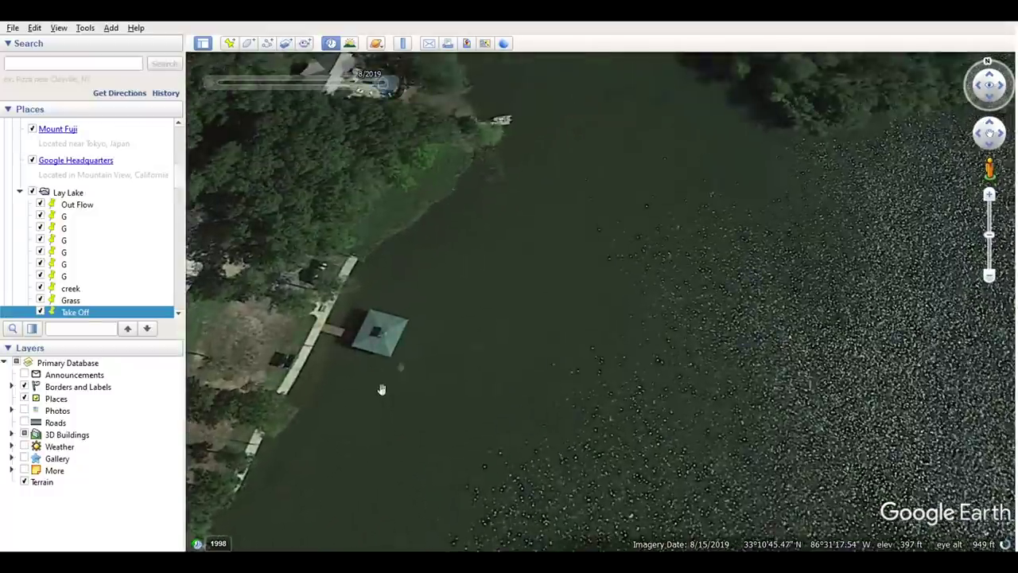
{"action": "left_click_drag", "start_coordinate": [497, 251], "coordinate": [411, 430]}
{"action": "left_click_drag", "start_coordinate": [517, 243], "coordinate": [469, 393]}
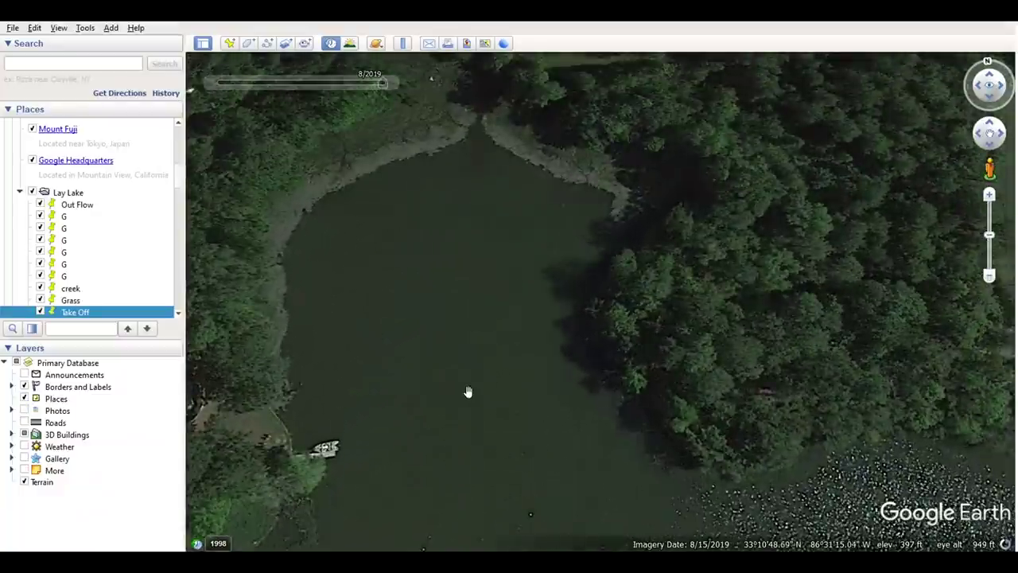
{"action": "left_click_drag", "start_coordinate": [475, 432], "coordinate": [332, 241]}
{"action": "left_click_drag", "start_coordinate": [589, 331], "coordinate": [392, 303]}
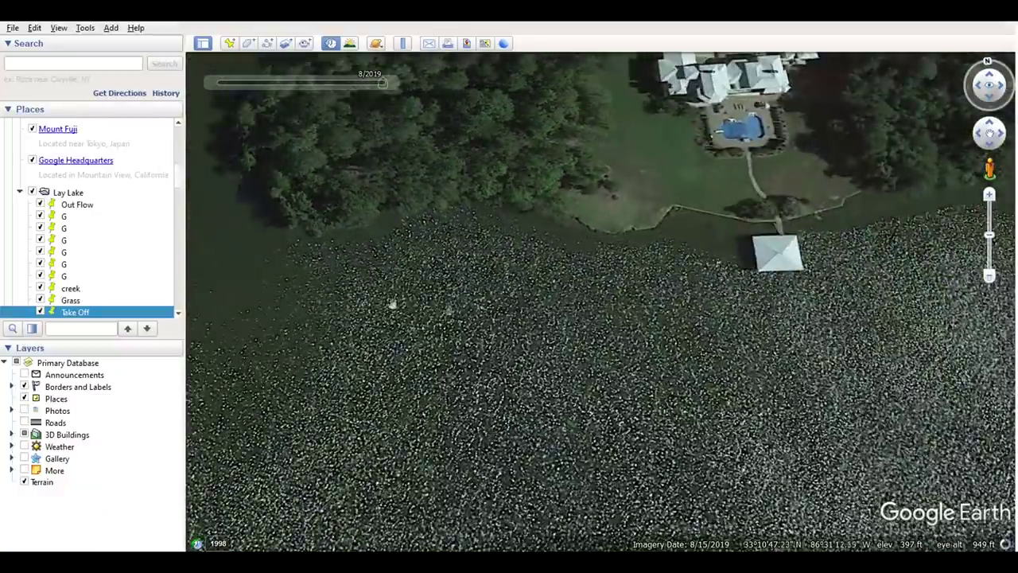
{"action": "left_click_drag", "start_coordinate": [583, 305], "coordinate": [352, 291]}
{"action": "left_click_drag", "start_coordinate": [629, 314], "coordinate": [364, 315]}
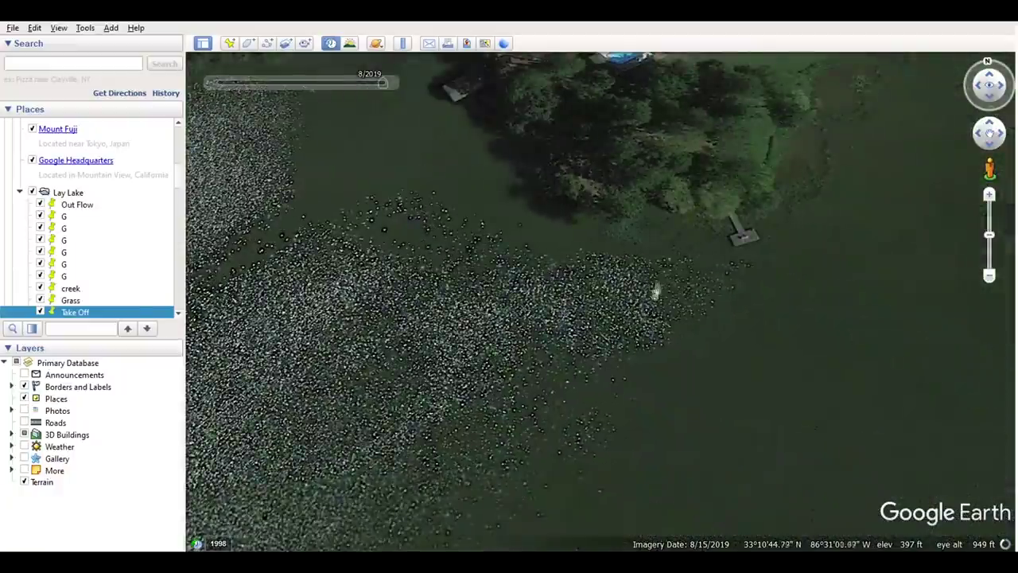
Add a placemark named "Grass" on the vegetation along the wooded point's east shore, just north of its small dock.
{"action": "left_click_drag", "start_coordinate": [827, 272], "coordinate": [589, 395]}
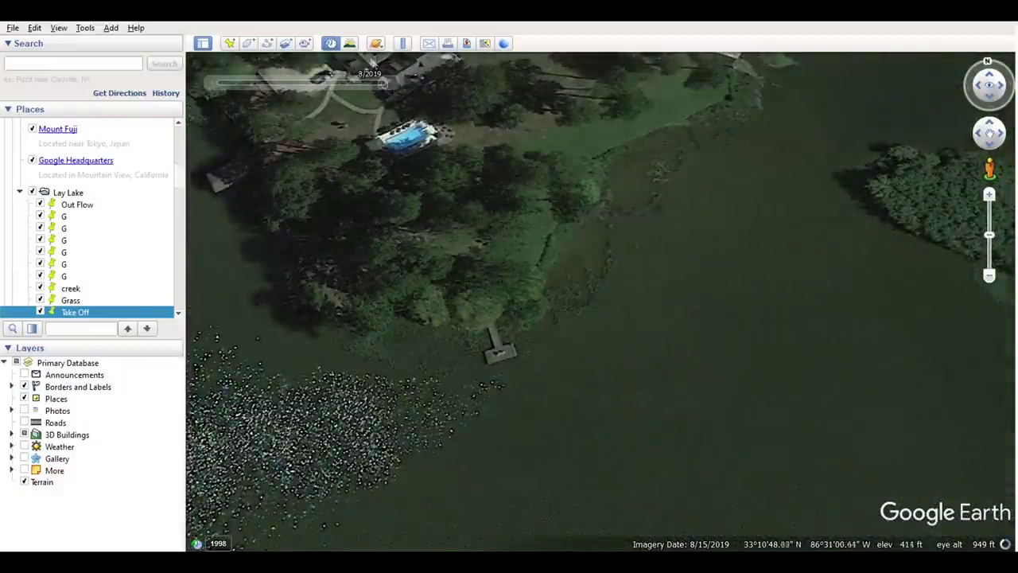
{"action": "left_click", "coordinate": [229, 43]}
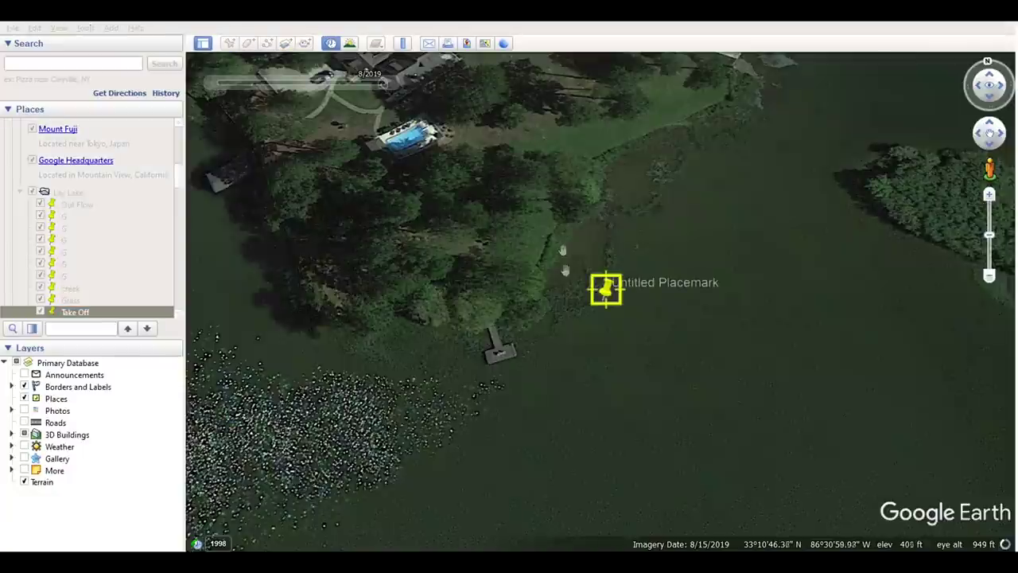
{"action": "left_click_drag", "start_coordinate": [608, 306], "coordinate": [592, 273]}
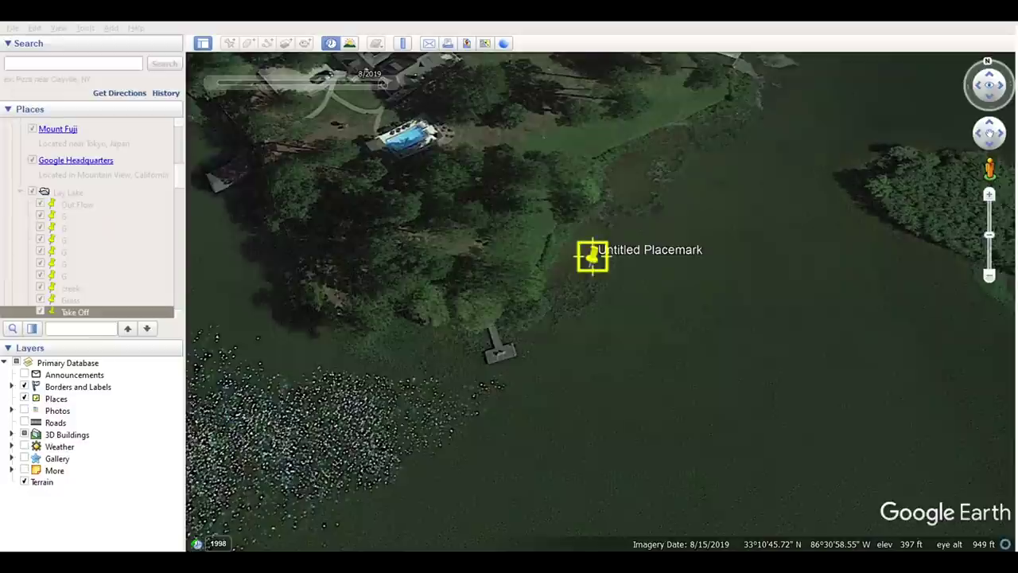
{"action": "type", "text": "Grass"}
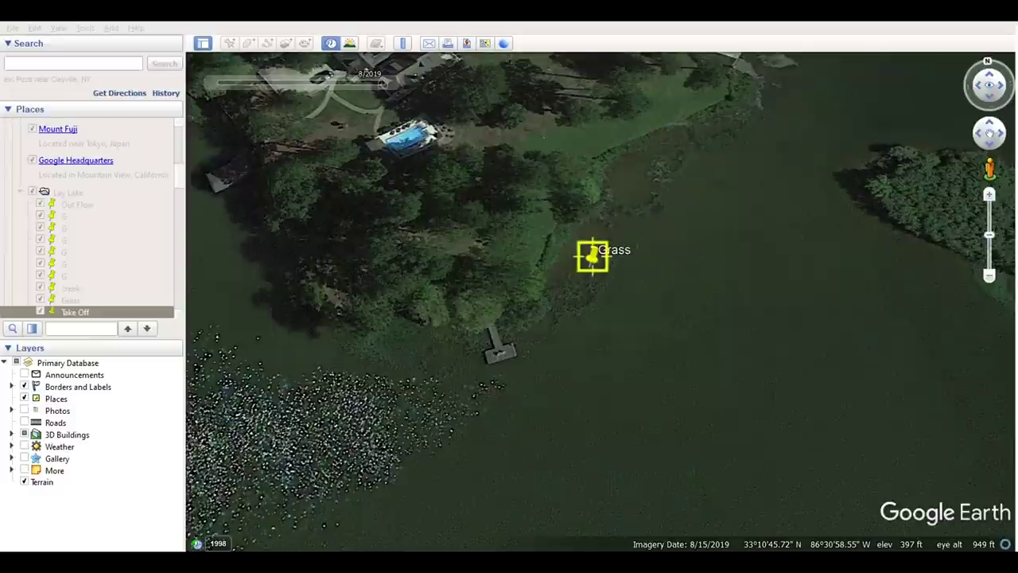
{"action": "key", "text": "Return"}
Add a placemark named "Grass" among the vegetation patches in the narrow creek north of the baseball field.
{"action": "left_click_drag", "start_coordinate": [673, 183], "coordinate": [647, 364]}
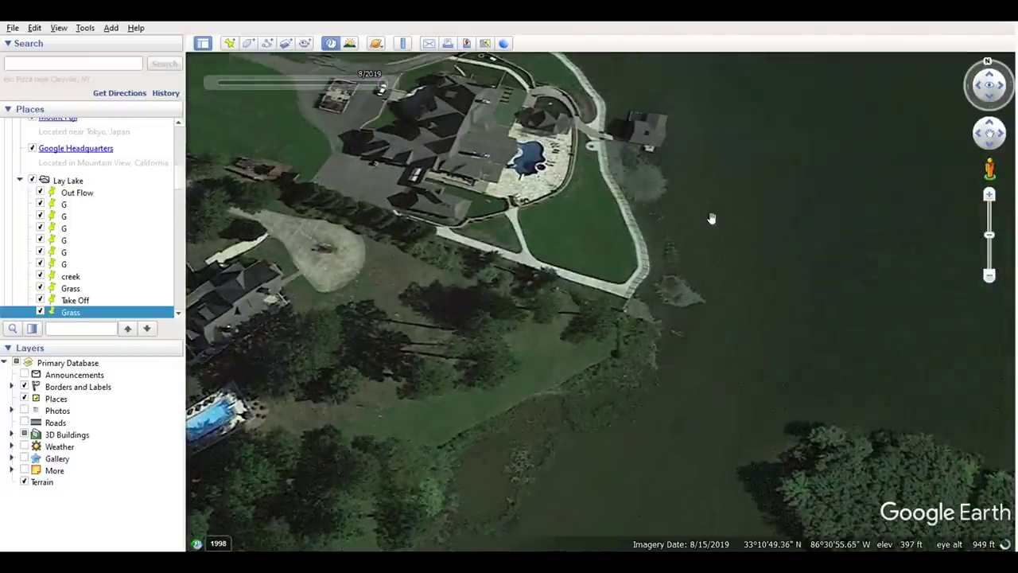
{"action": "left_click_drag", "start_coordinate": [712, 219], "coordinate": [711, 291]}
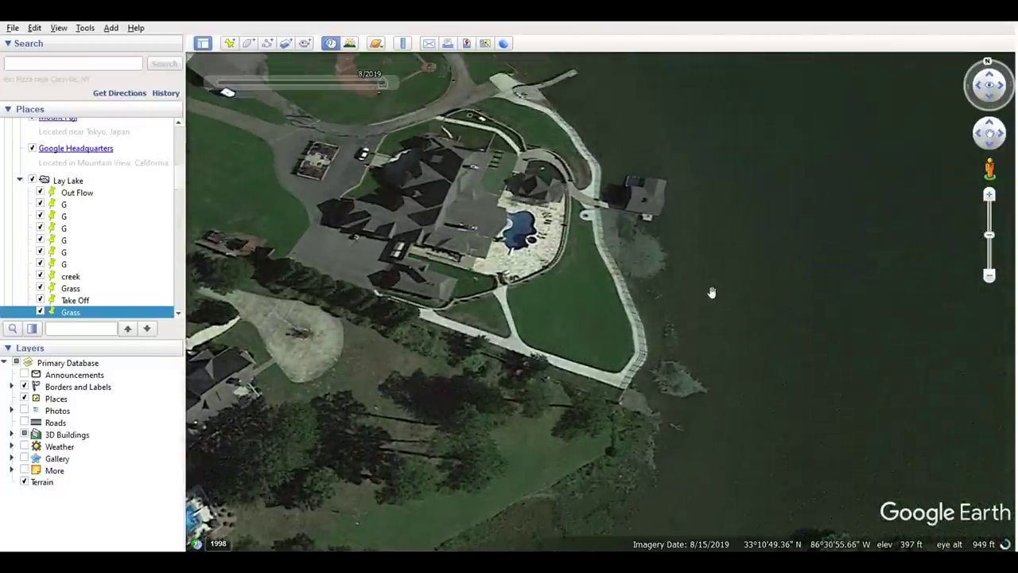
{"action": "left_click_drag", "start_coordinate": [700, 241], "coordinate": [711, 288]}
{"action": "left_click_drag", "start_coordinate": [655, 198], "coordinate": [675, 250]}
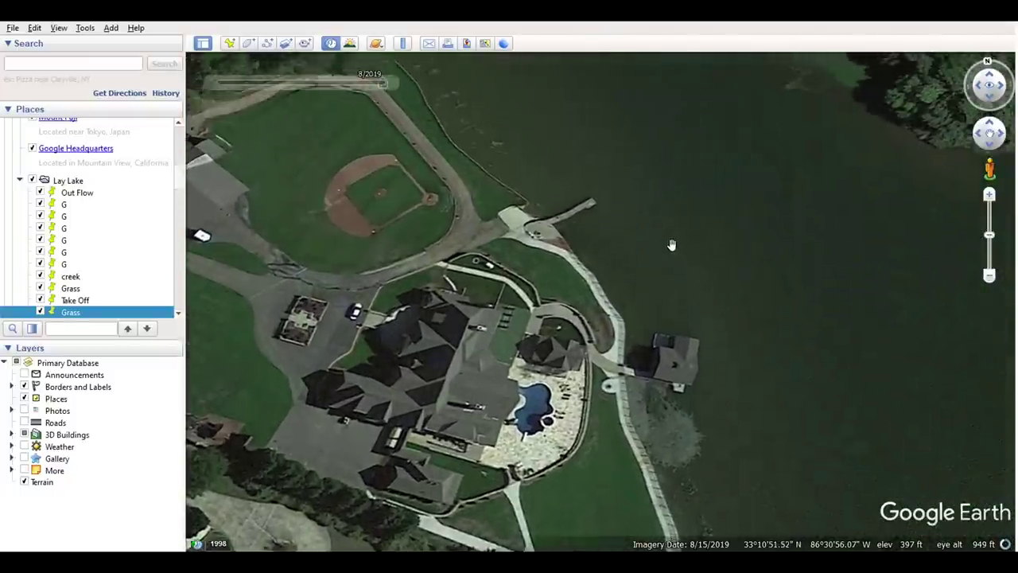
{"action": "left_click_drag", "start_coordinate": [591, 146], "coordinate": [650, 285]}
{"action": "left_click_drag", "start_coordinate": [578, 220], "coordinate": [637, 345]}
{"action": "left_click_drag", "start_coordinate": [574, 200], "coordinate": [614, 345]}
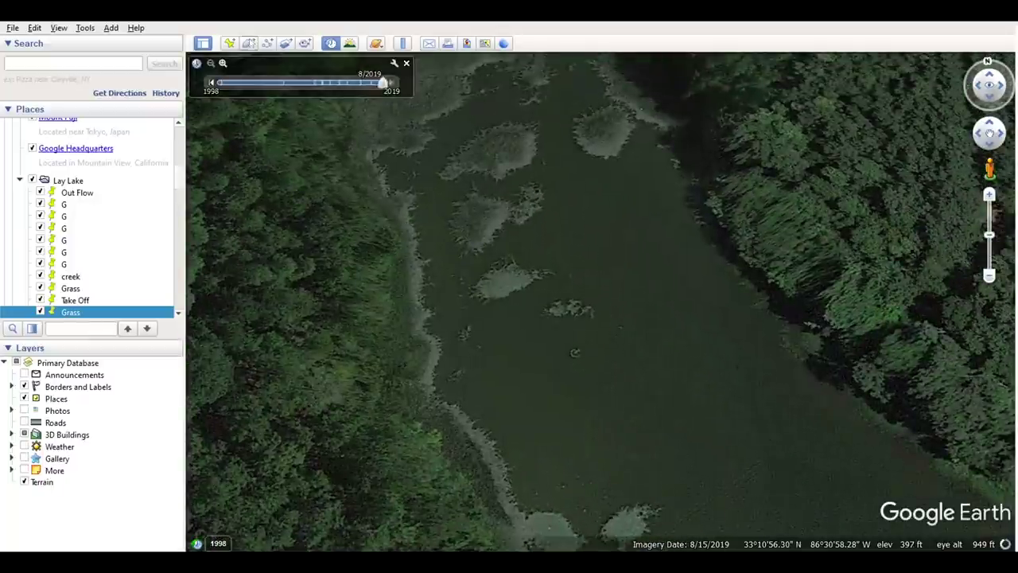
{"action": "left_click", "coordinate": [230, 43]}
{"action": "left_click_drag", "start_coordinate": [610, 292], "coordinate": [525, 228]}
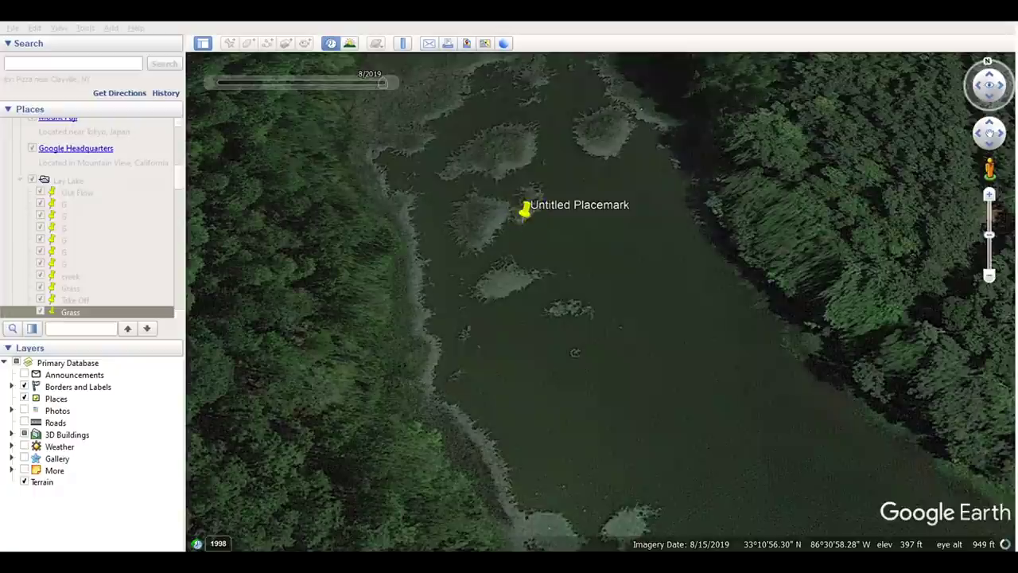
{"action": "type", "text": "Grass"}
{"action": "key", "text": "Return"}
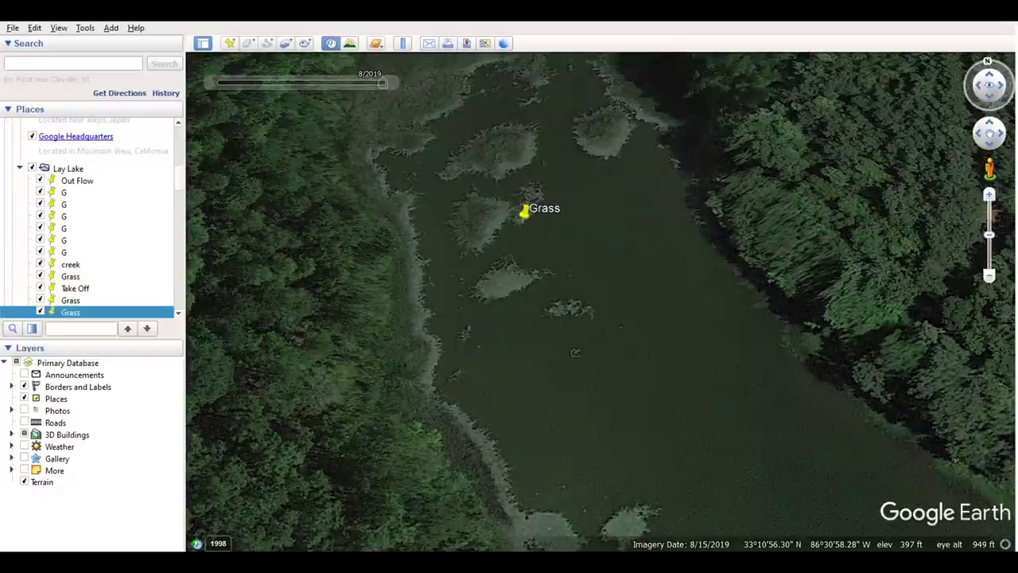
Examine the islands and the open water southeast of the creek, down to the wooded southern shore.
{"action": "scroll", "coordinate": [673, 337], "scroll_direction": "down", "scroll_amount": 5}
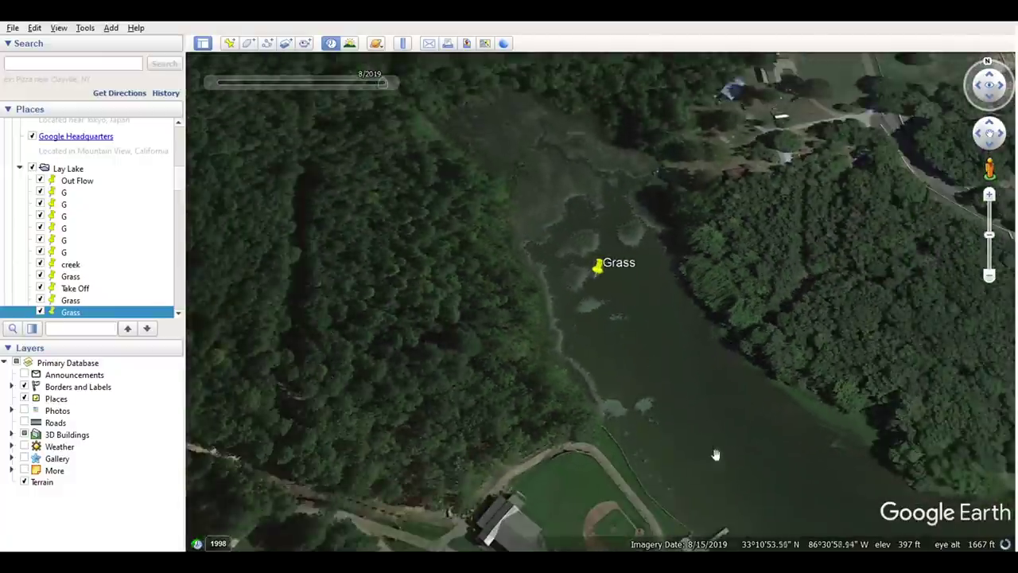
{"action": "left_click_drag", "start_coordinate": [740, 482], "coordinate": [524, 369]}
{"action": "left_click_drag", "start_coordinate": [677, 390], "coordinate": [486, 313]}
{"action": "left_click_drag", "start_coordinate": [520, 352], "coordinate": [480, 239]}
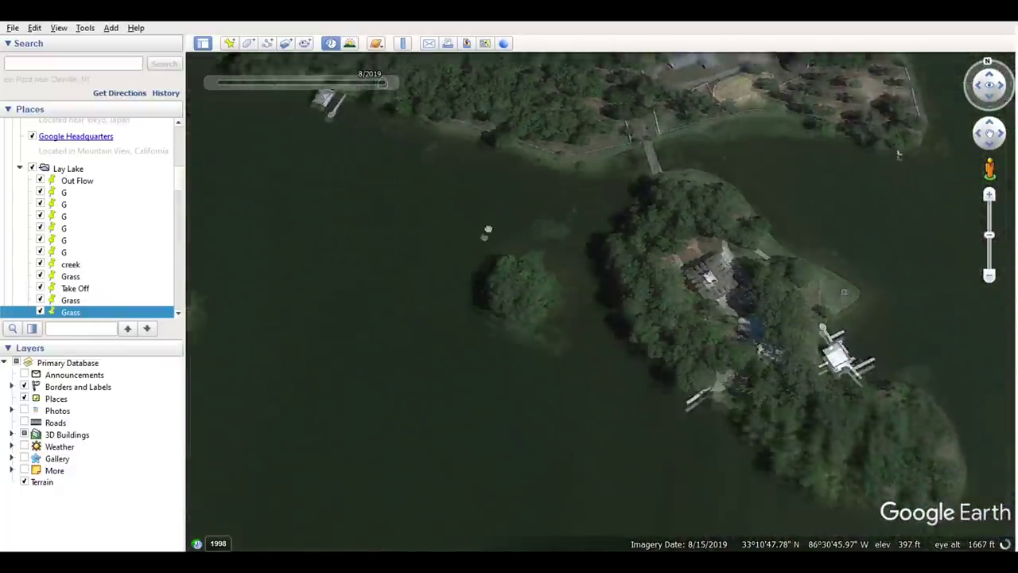
{"action": "scroll", "coordinate": [516, 295], "scroll_direction": "down", "scroll_amount": 2}
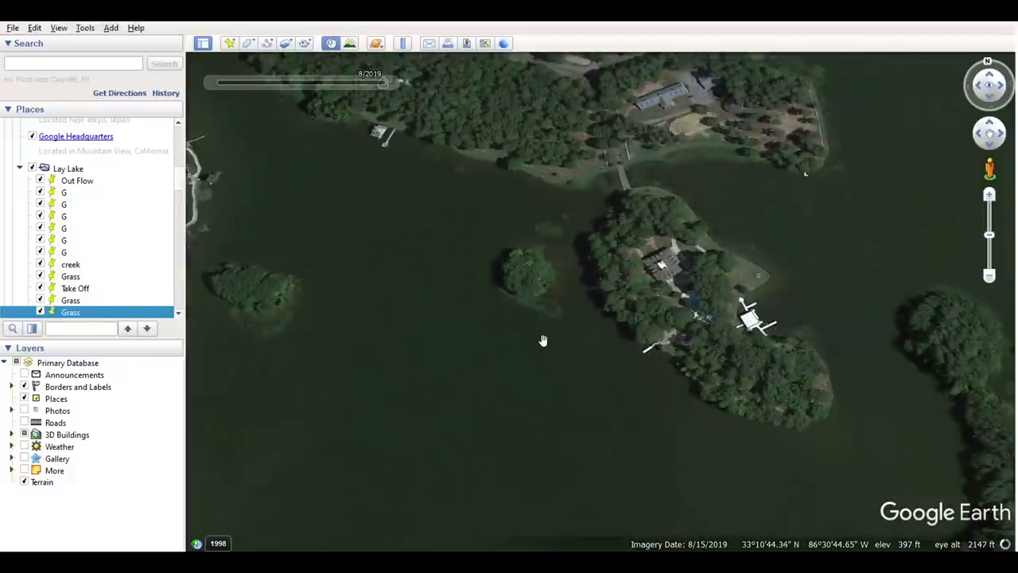
{"action": "scroll", "coordinate": [540, 339], "scroll_direction": "down", "scroll_amount": 2}
{"action": "left_click_drag", "start_coordinate": [562, 411], "coordinate": [489, 281]}
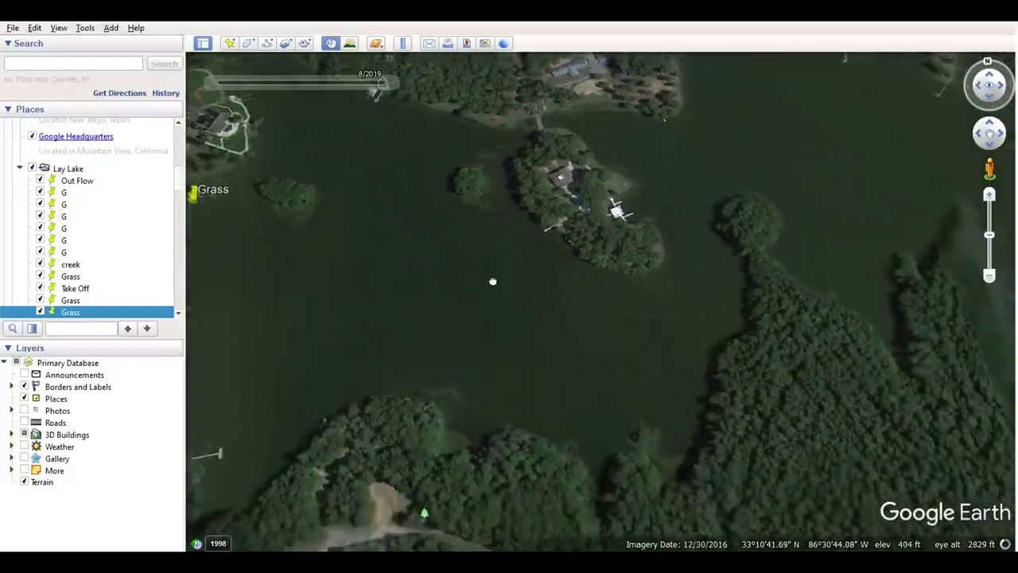
{"action": "left_click_drag", "start_coordinate": [532, 352], "coordinate": [514, 326]}
Add a placemark named "Grass" on the small round island just west of the larger island with the house.
{"action": "left_click_drag", "start_coordinate": [482, 230], "coordinate": [544, 385]}
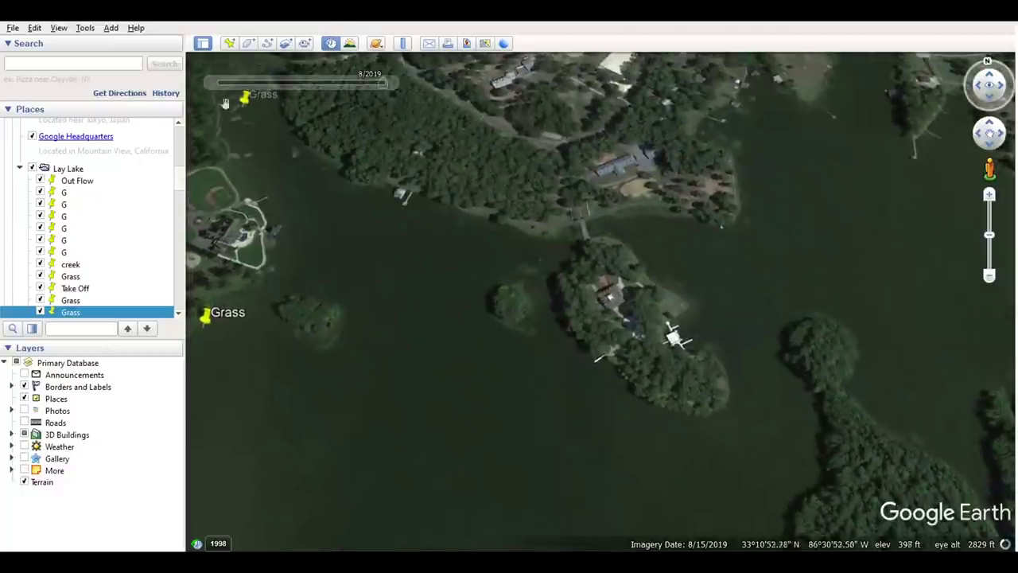
{"action": "left_click", "coordinate": [229, 43]}
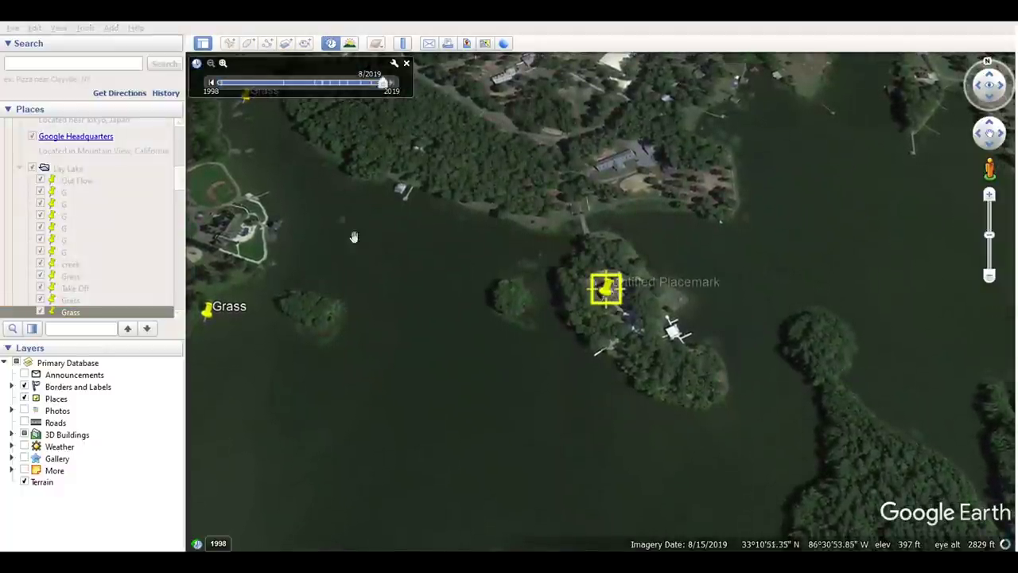
{"action": "left_click_drag", "start_coordinate": [606, 305], "coordinate": [528, 322]}
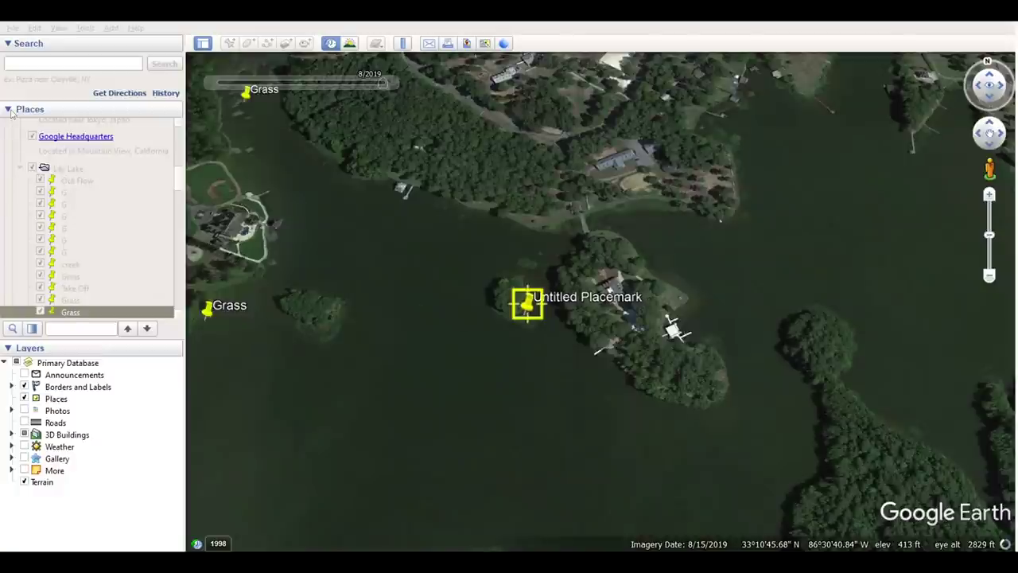
{"action": "type", "text": "Grass"}
{"action": "key", "text": "Return"}
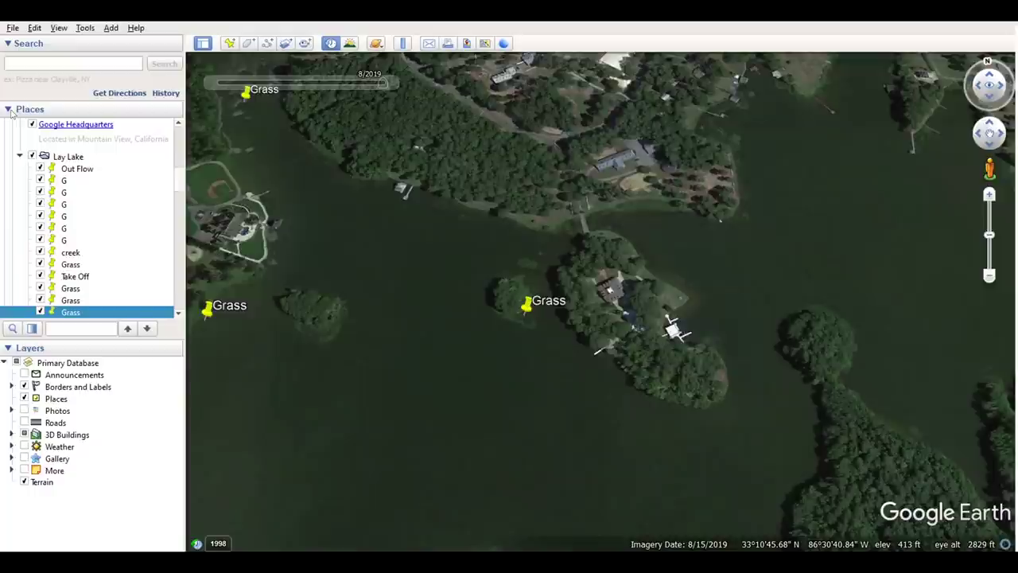
Add a placemark named "Grass" in the water off the wooded shore's northeast corner, just southeast of the small dock.
{"action": "left_click_drag", "start_coordinate": [696, 211], "coordinate": [541, 376]}
{"action": "left_click_drag", "start_coordinate": [701, 280], "coordinate": [607, 342]}
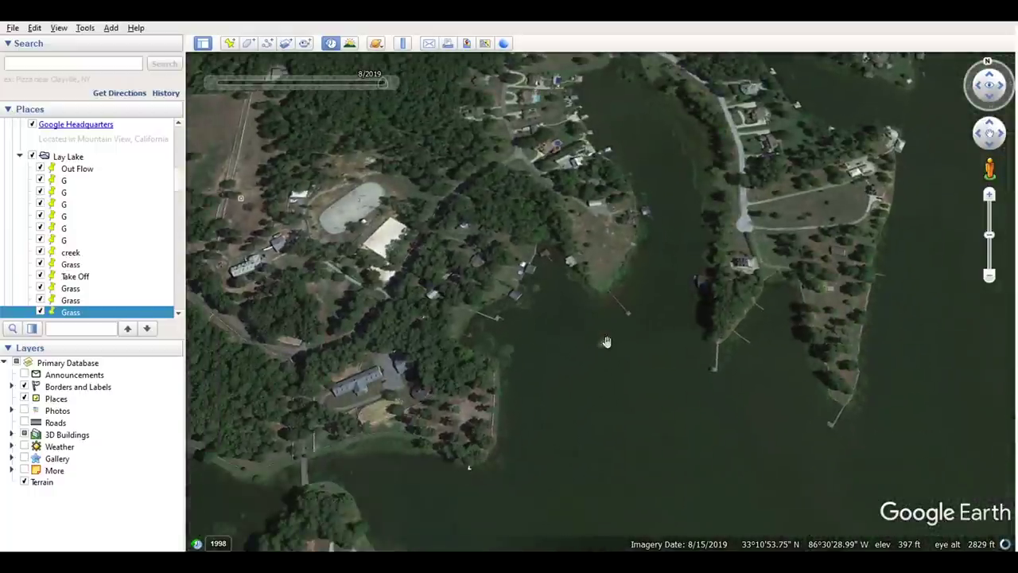
{"action": "left_click", "coordinate": [229, 43]}
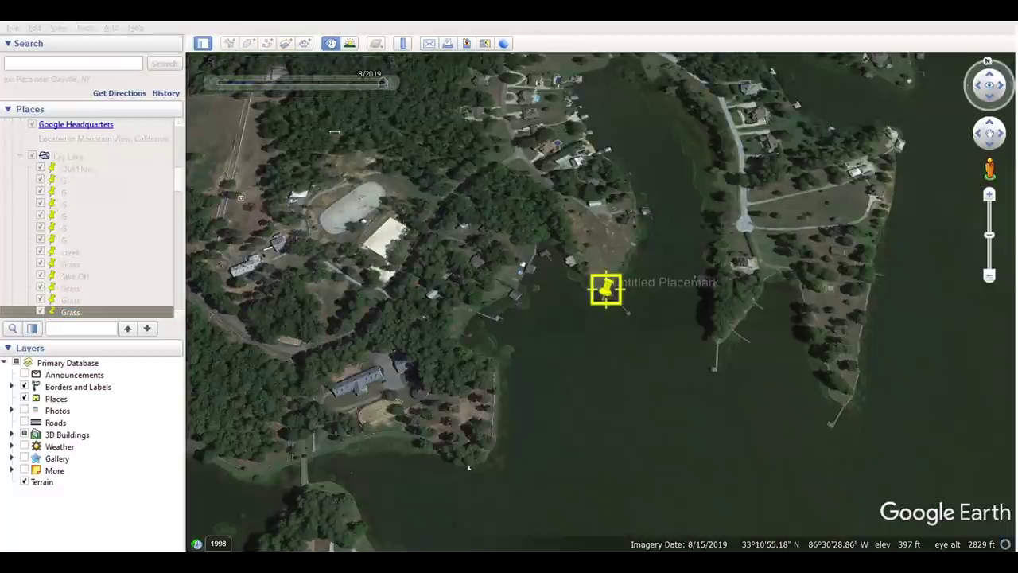
{"action": "left_click_drag", "start_coordinate": [607, 291], "coordinate": [510, 342]}
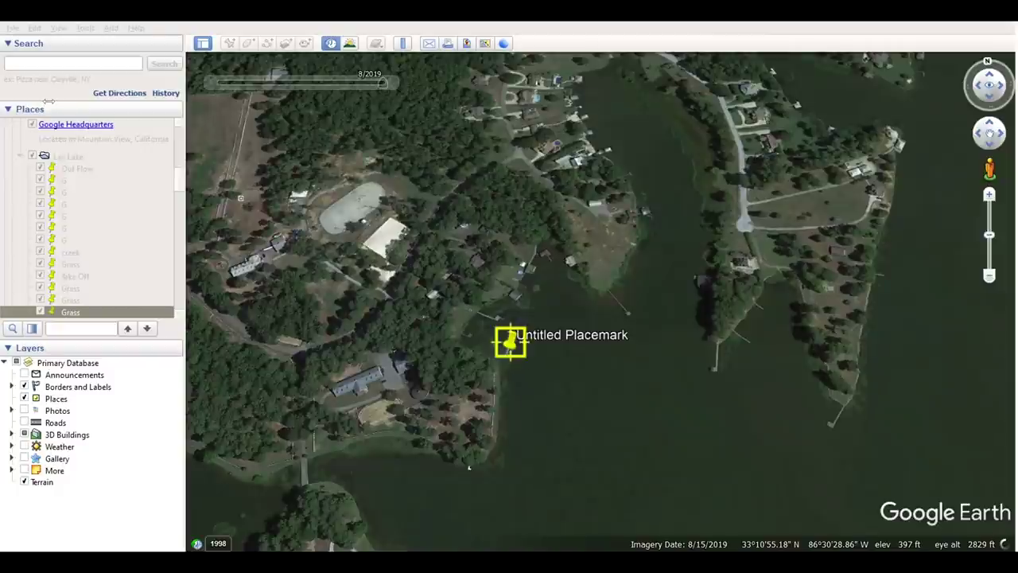
{"action": "type", "text": "Grass"}
{"action": "key", "text": "Return"}
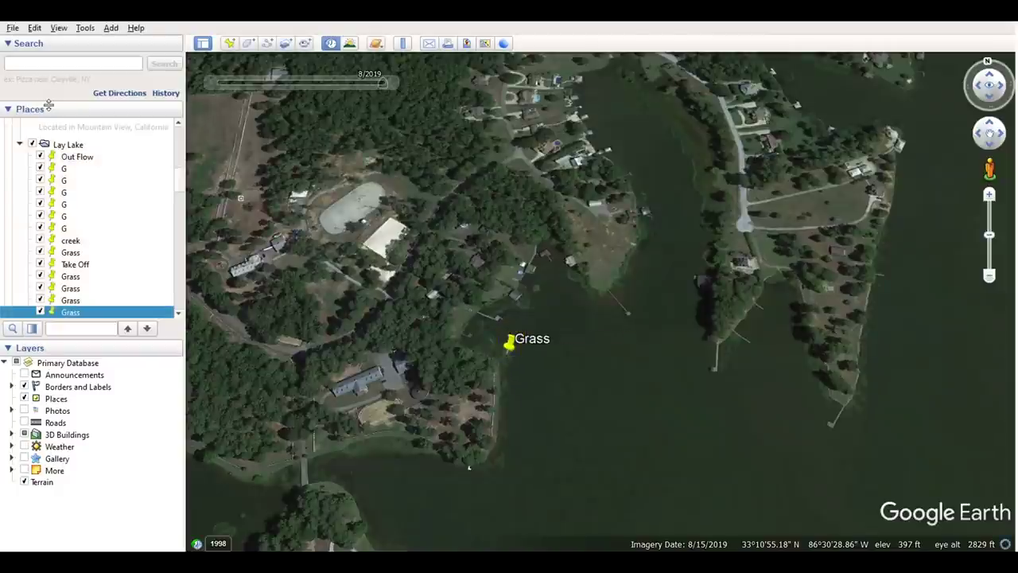
Add a placemark named "Grass" on the vegetation along the east shore of the next cove north, beside the road.
{"action": "left_click_drag", "start_coordinate": [598, 190], "coordinate": [515, 338]}
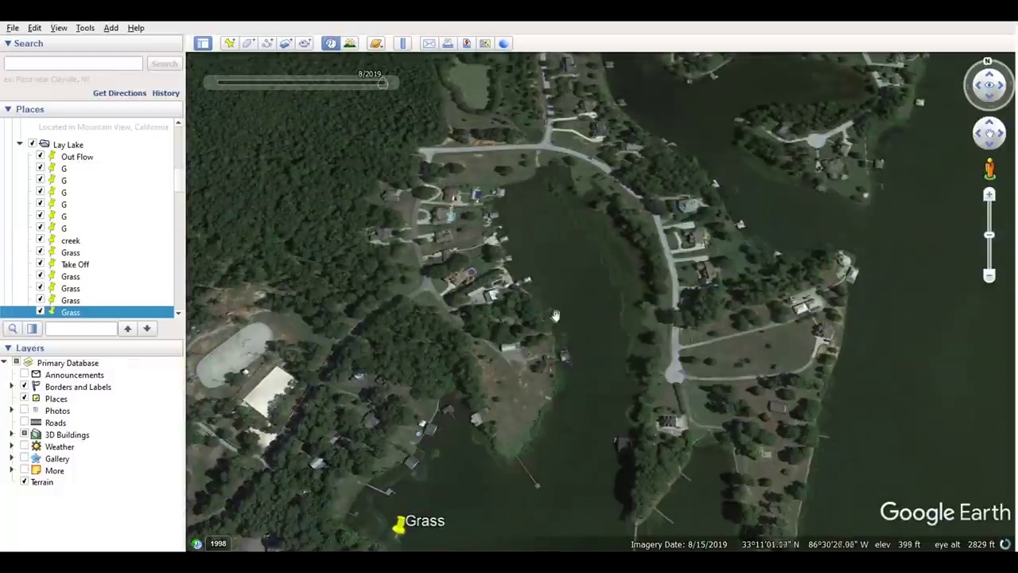
{"action": "left_click", "coordinate": [229, 43]}
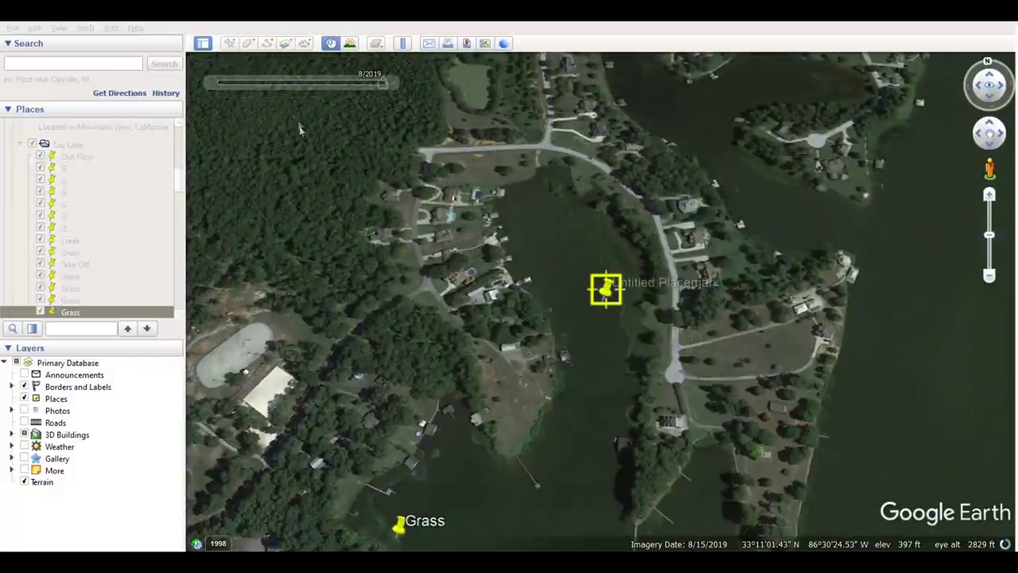
{"action": "left_click_drag", "start_coordinate": [606, 288], "coordinate": [619, 248]}
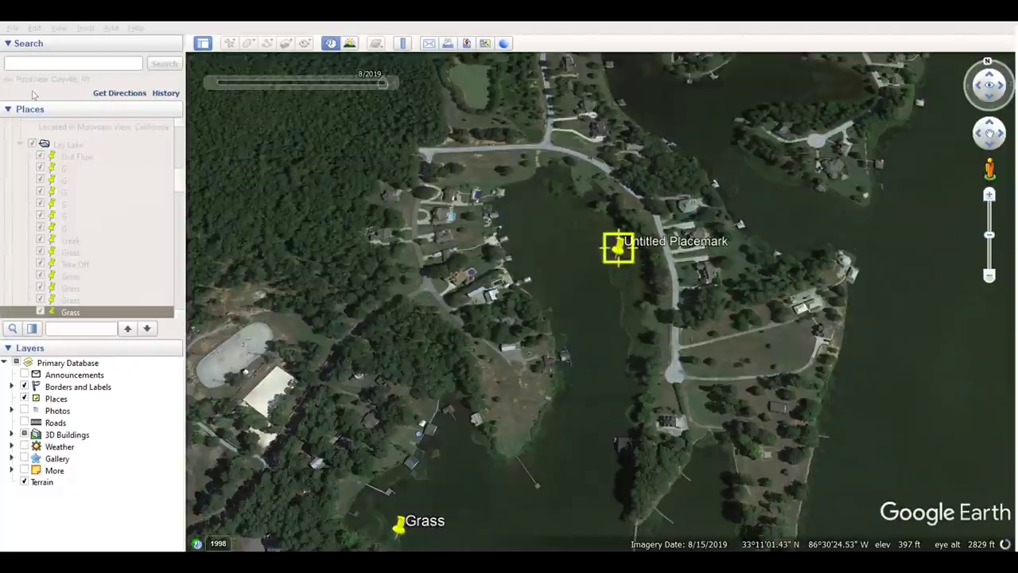
{"action": "type", "text": "Grass"}
{"action": "key", "text": "Return"}
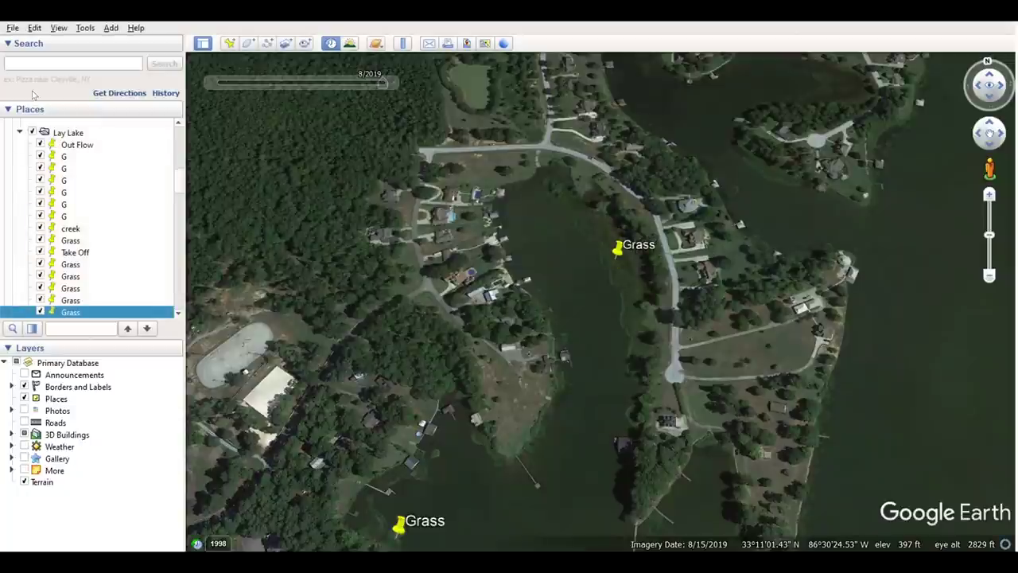
Show the 4/2018 historical imagery for the branching cove north of the last marked one.
{"action": "left_click_drag", "start_coordinate": [685, 451], "coordinate": [600, 288]}
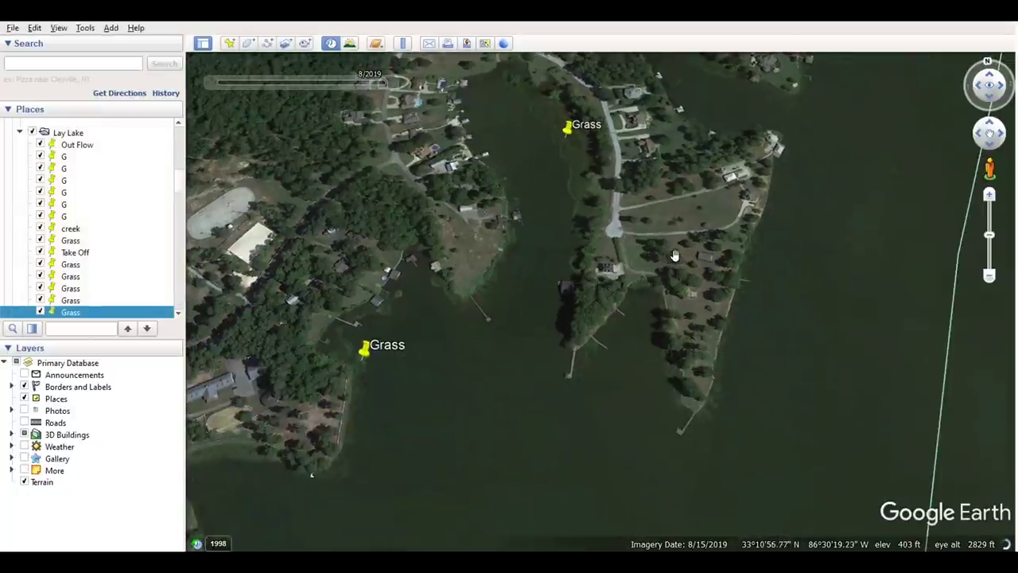
{"action": "left_click_drag", "start_coordinate": [674, 255], "coordinate": [623, 444]}
{"action": "left_click_drag", "start_coordinate": [668, 232], "coordinate": [653, 345]}
{"action": "left_click_drag", "start_coordinate": [622, 237], "coordinate": [608, 333]}
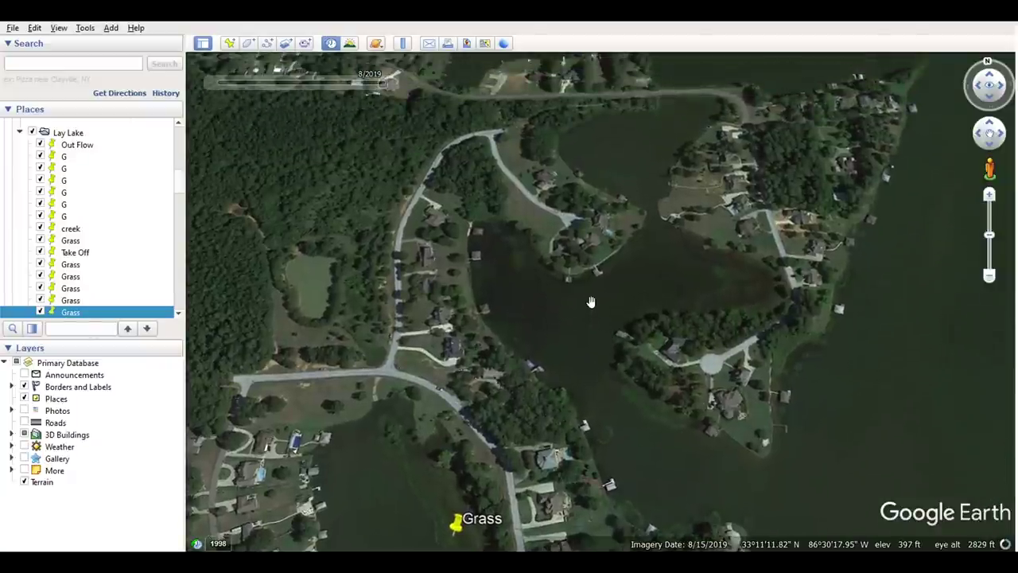
{"action": "scroll", "coordinate": [533, 293], "scroll_direction": "up", "scroll_amount": 3}
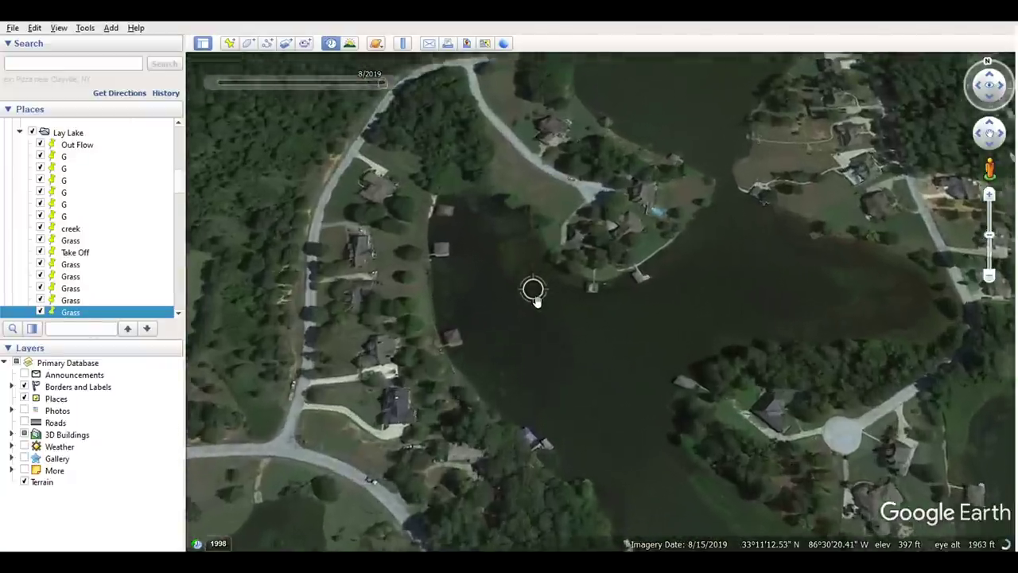
{"action": "left_click_drag", "start_coordinate": [533, 263], "coordinate": [536, 310]}
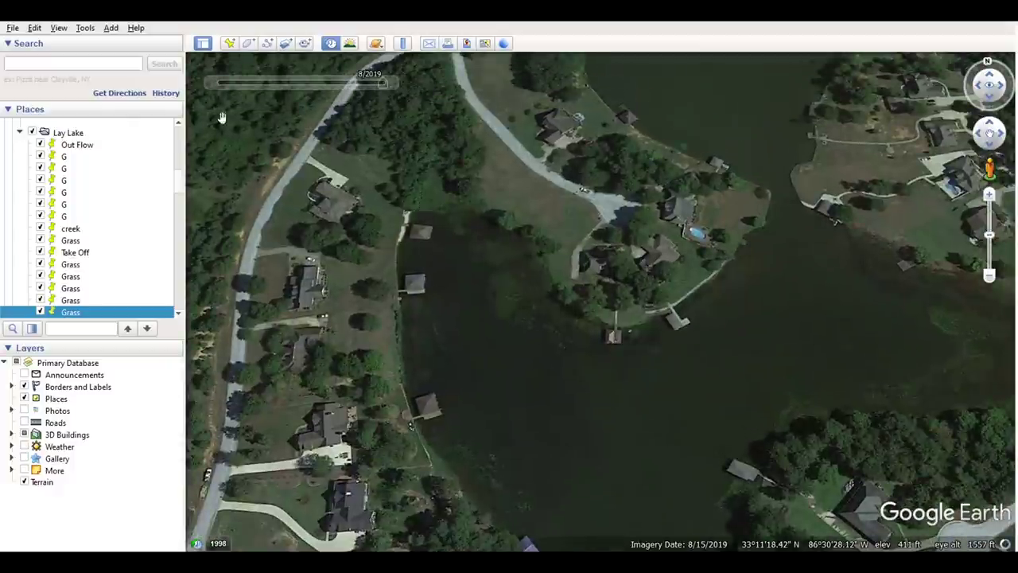
{"action": "mouse_move", "coordinate": [217, 85]}
{"action": "left_click", "coordinate": [216, 85]}
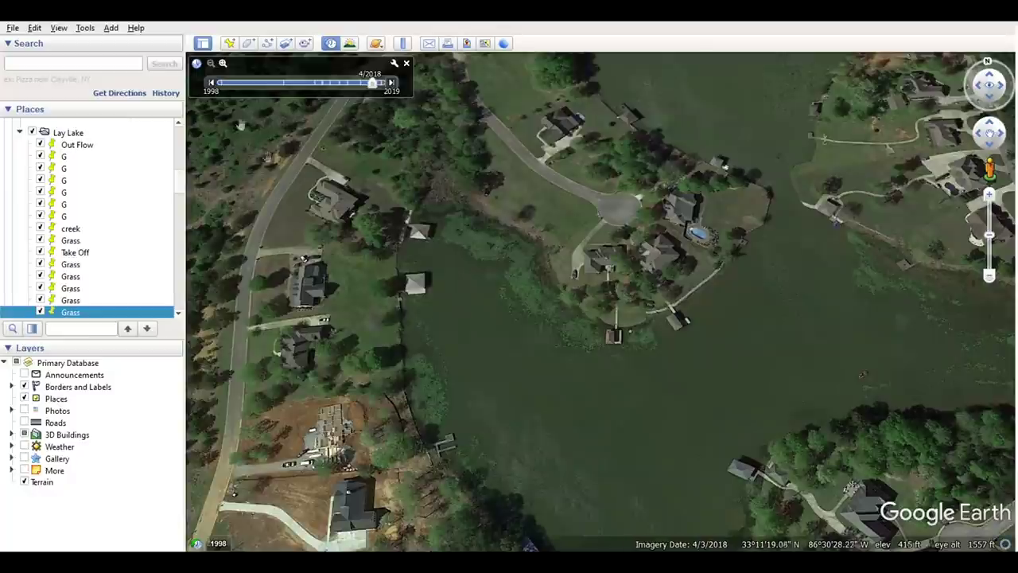
Add a placemark named "Grass" on the vegetation along the west shore of the peninsula with the cul-de-sac and swimming pool.
{"action": "left_click_drag", "start_coordinate": [475, 273], "coordinate": [396, 241]}
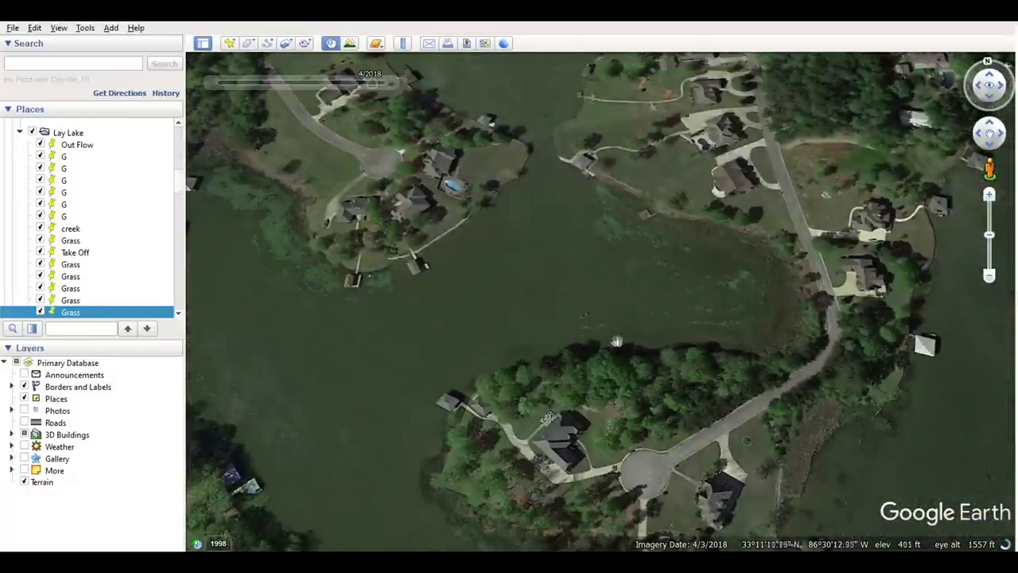
{"action": "scroll", "coordinate": [610, 334], "scroll_direction": "up", "scroll_amount": 1}
{"action": "left_click_drag", "start_coordinate": [482, 291], "coordinate": [753, 270]}
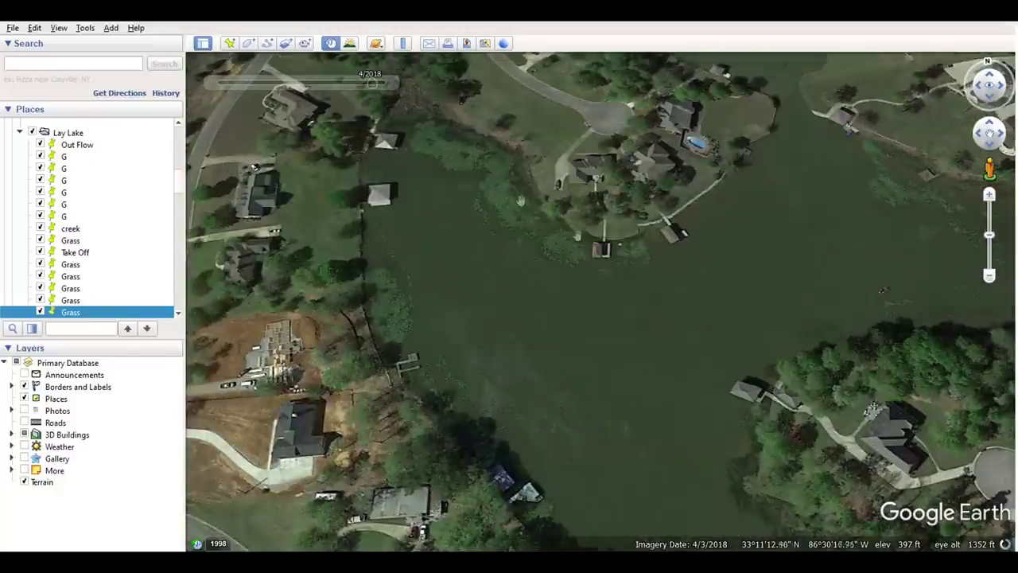
{"action": "left_click", "coordinate": [230, 44]}
{"action": "left_click_drag", "start_coordinate": [605, 289], "coordinate": [504, 222]}
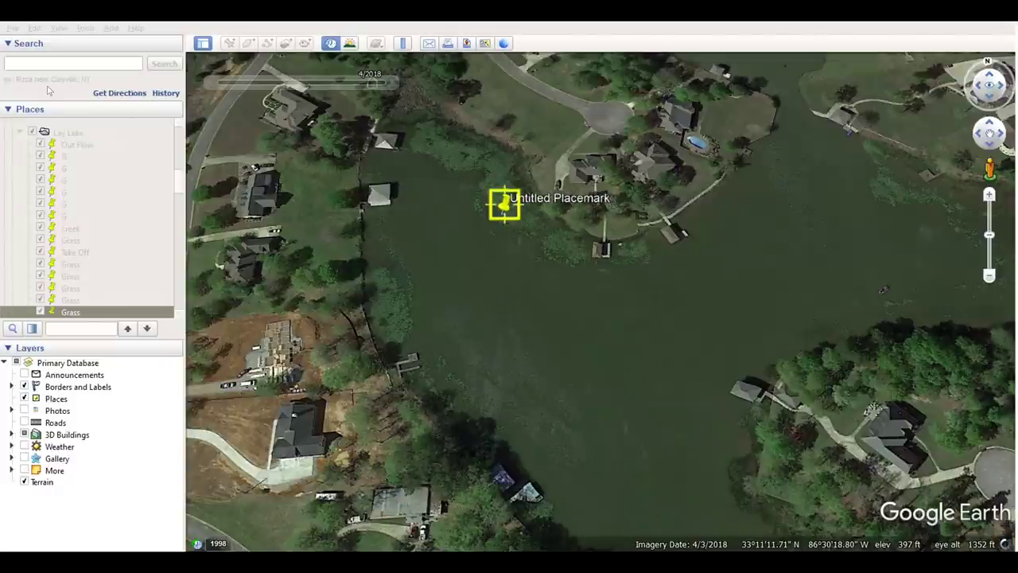
{"action": "key", "text": "Return"}
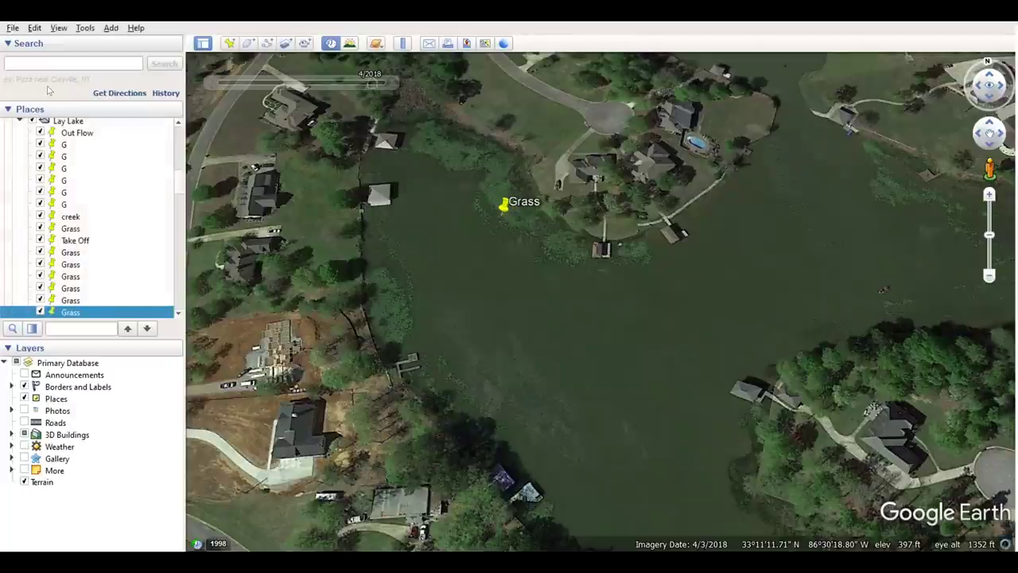
Add a placemark named "Grass" among the vegetation patches in the cove's eastern arm, north of the wooded peninsula.
{"action": "left_click_drag", "start_coordinate": [818, 253], "coordinate": [560, 233]}
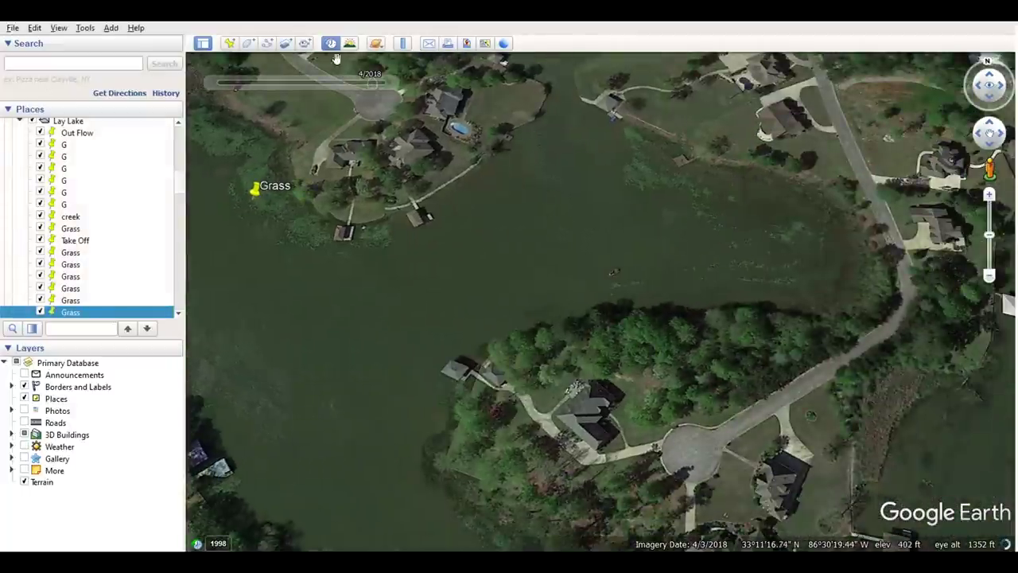
{"action": "left_click", "coordinate": [230, 45]}
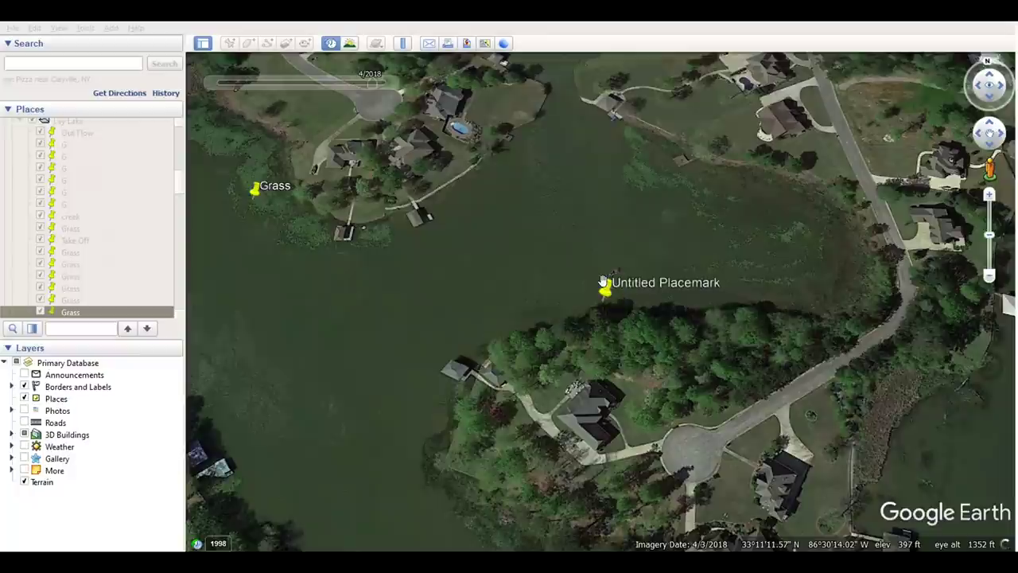
{"action": "left_click_drag", "start_coordinate": [606, 293], "coordinate": [747, 248]}
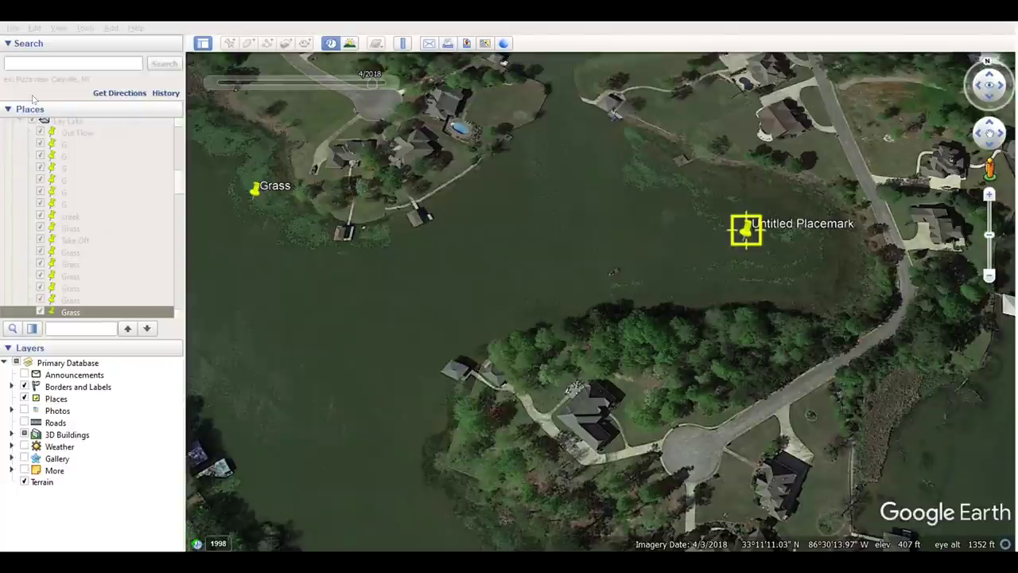
{"action": "type", "text": "Gras"}
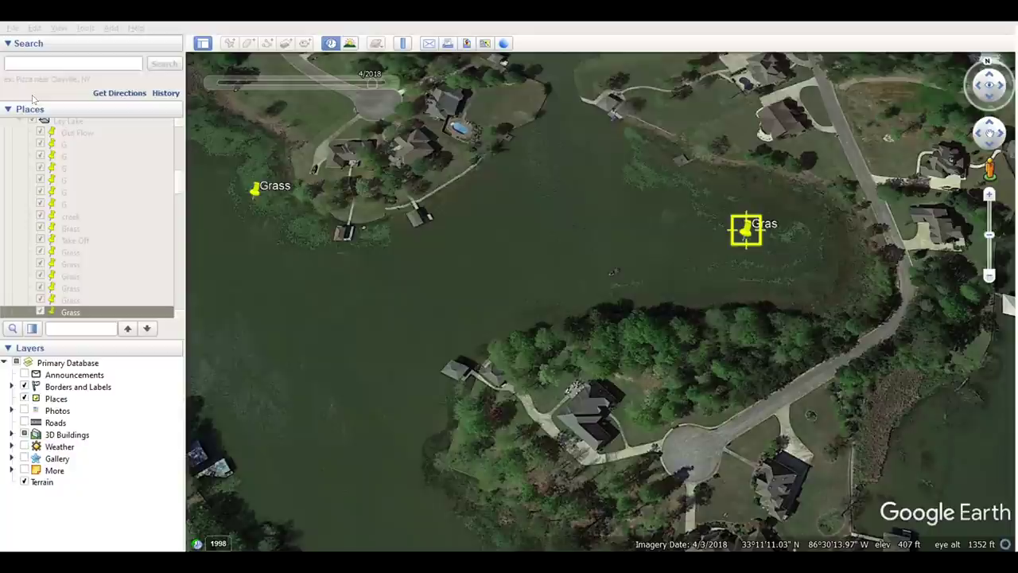
{"action": "type", "text": "s"}
{"action": "key", "text": "Return"}
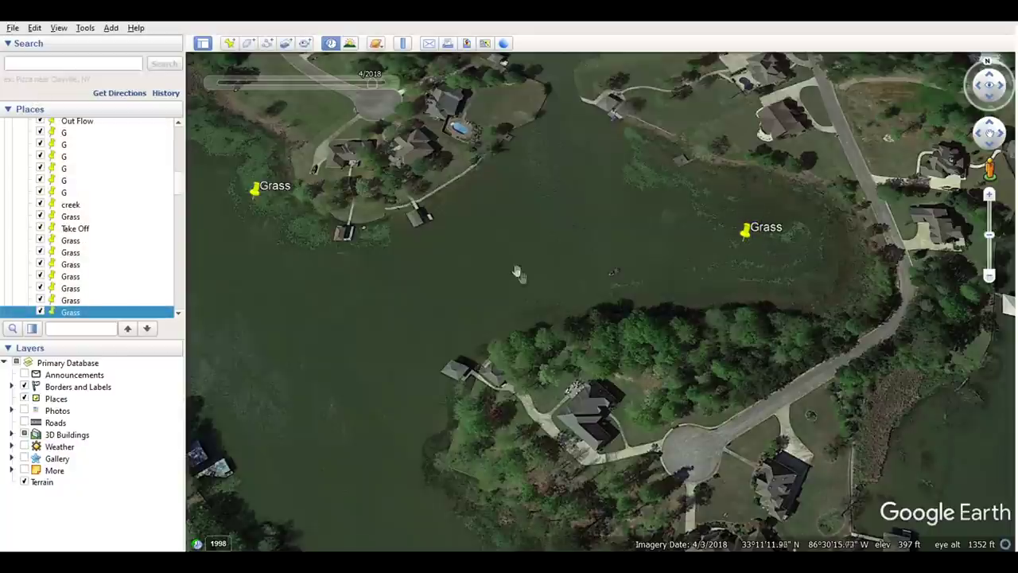
Examine the cove's northern pond and the water beyond the causeway road, up to the wooded island, for grass.
{"action": "left_click_drag", "start_coordinate": [675, 245], "coordinate": [632, 299]}
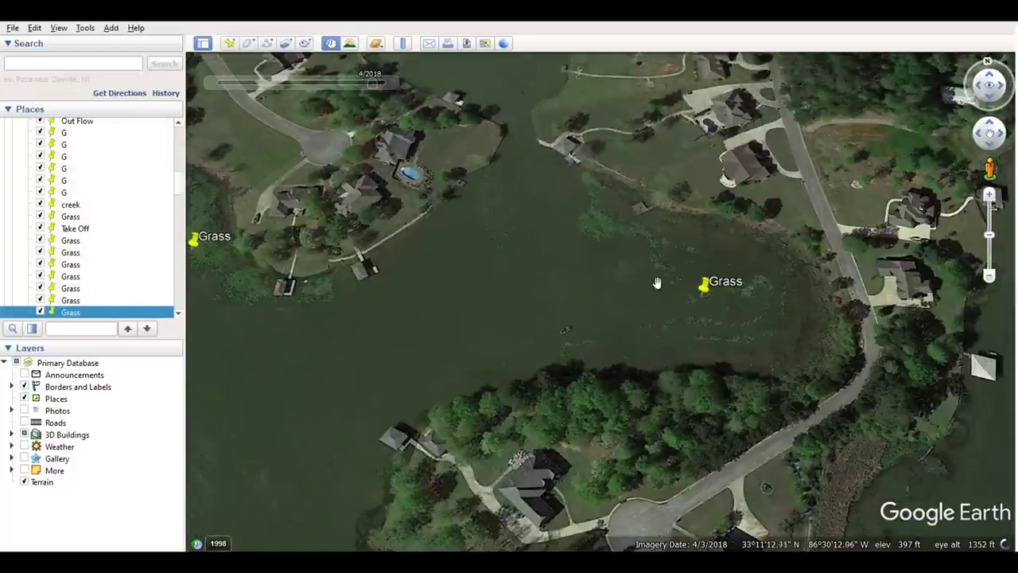
{"action": "scroll", "coordinate": [648, 261], "scroll_direction": "down", "scroll_amount": 3}
{"action": "left_click_drag", "start_coordinate": [587, 175], "coordinate": [620, 328]}
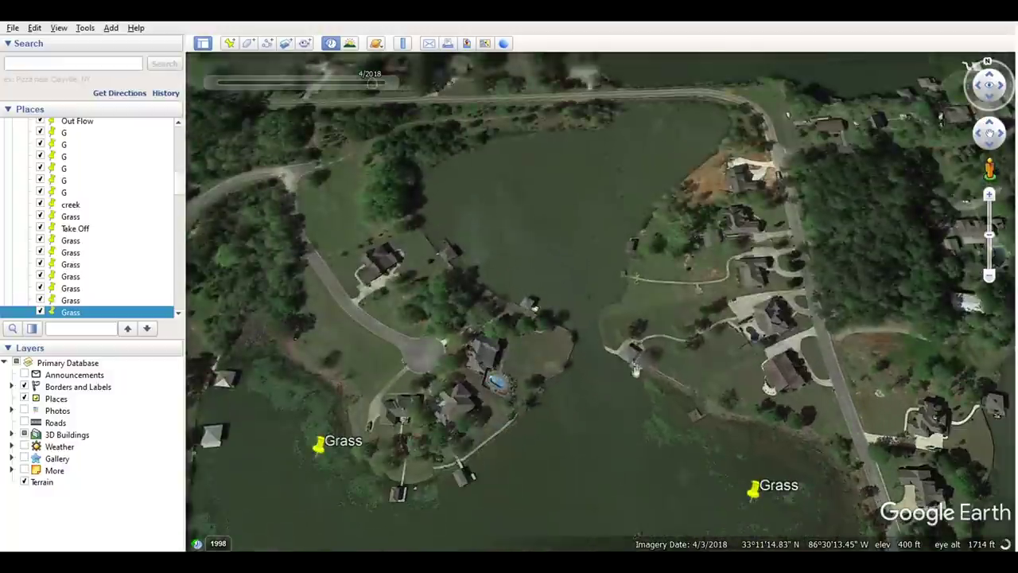
{"action": "left_click_drag", "start_coordinate": [627, 245], "coordinate": [622, 316]}
{"action": "left_click_drag", "start_coordinate": [622, 211], "coordinate": [590, 314]}
{"action": "scroll", "coordinate": [586, 295], "scroll_direction": "down", "scroll_amount": 2}
{"action": "scroll", "coordinate": [671, 255], "scroll_direction": "down", "scroll_amount": 2}
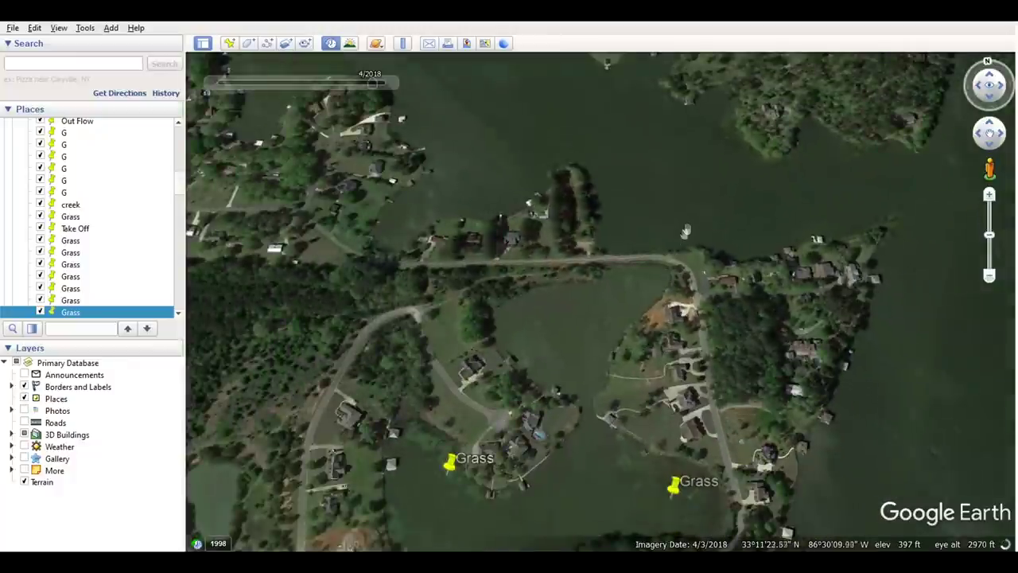
{"action": "left_click_drag", "start_coordinate": [668, 194], "coordinate": [659, 306]}
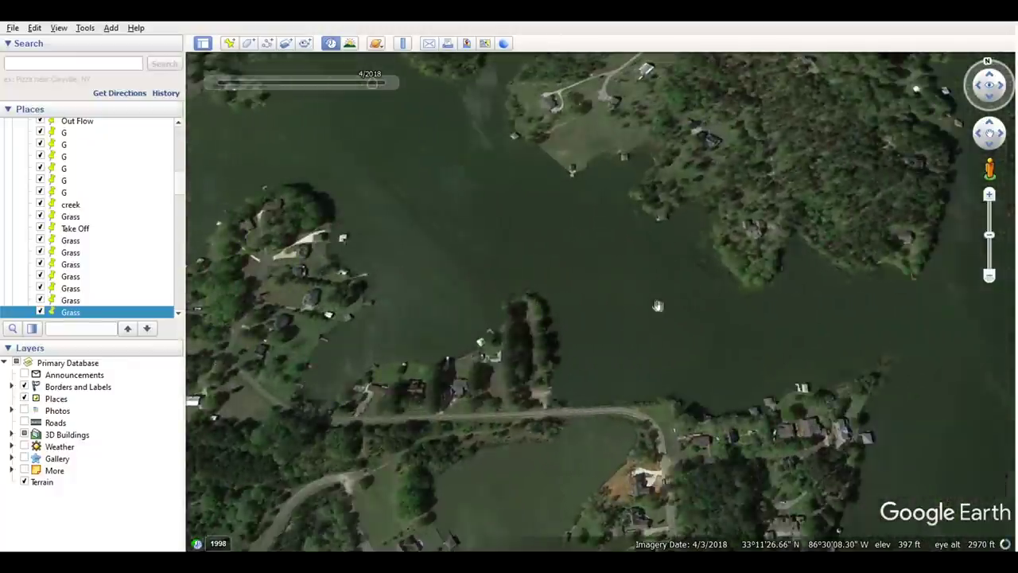
{"action": "left_click_drag", "start_coordinate": [647, 225], "coordinate": [725, 425]}
{"action": "scroll", "coordinate": [704, 422], "scroll_direction": "down", "scroll_amount": 2}
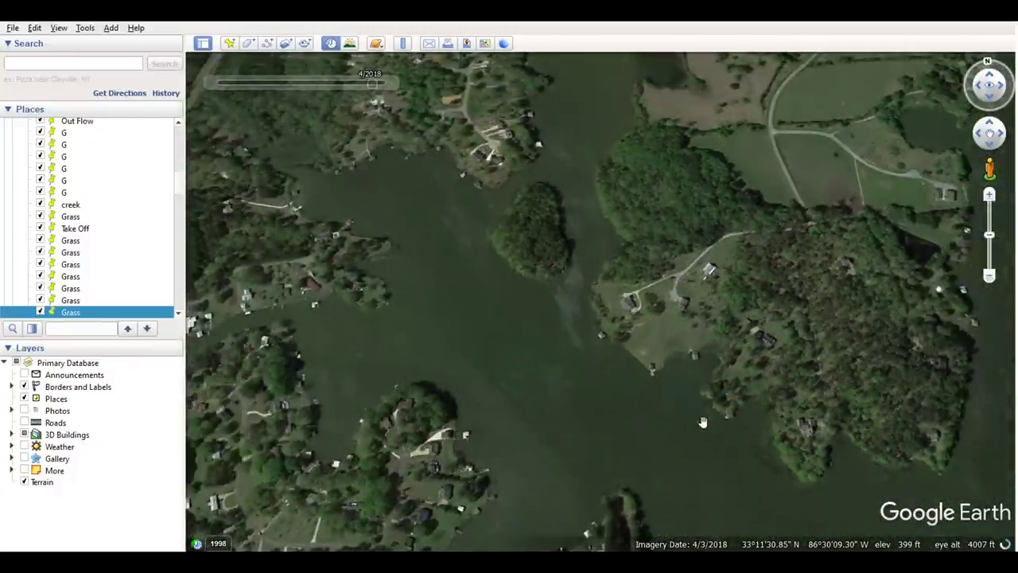
{"action": "left_click_drag", "start_coordinate": [540, 372], "coordinate": [605, 320]}
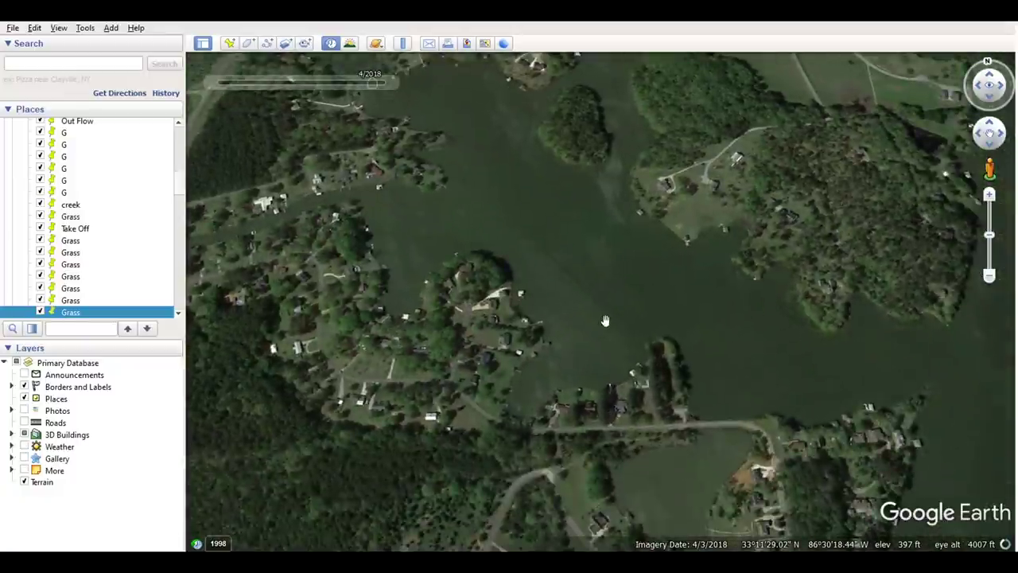
{"action": "scroll", "coordinate": [662, 384], "scroll_direction": "down", "scroll_amount": 2}
{"action": "left_click_drag", "start_coordinate": [662, 383], "coordinate": [627, 295]}
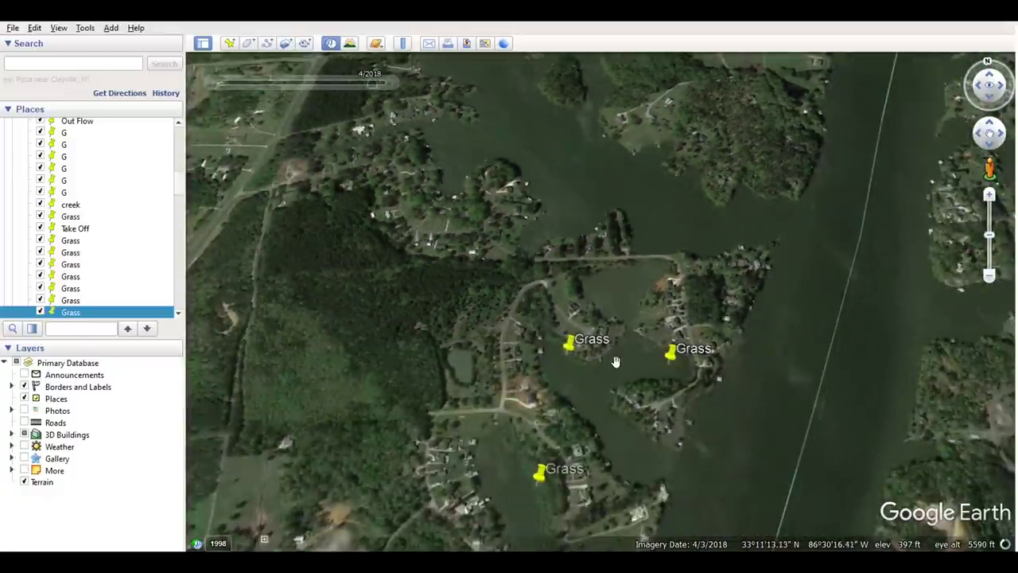
Add a placemark named "Grass" on the vegetation just east of the dock at the long point's southern tip.
{"action": "scroll", "coordinate": [615, 362], "scroll_direction": "up", "scroll_amount": 1}
{"action": "left_click_drag", "start_coordinate": [614, 362], "coordinate": [690, 214]}
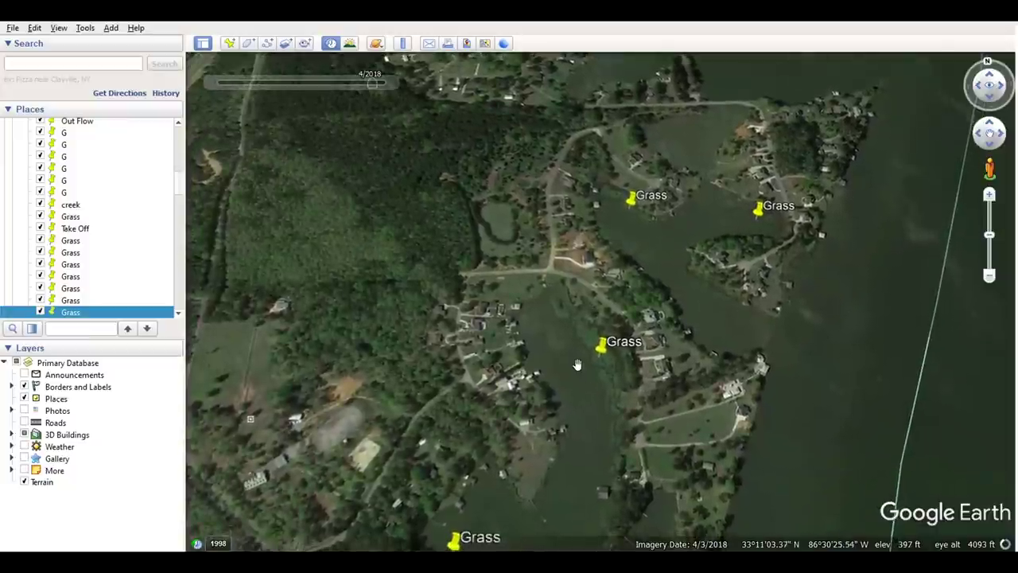
{"action": "scroll", "coordinate": [577, 363], "scroll_direction": "up", "scroll_amount": 2}
{"action": "left_click_drag", "start_coordinate": [574, 412], "coordinate": [560, 248]}
{"action": "left_click_drag", "start_coordinate": [599, 357], "coordinate": [595, 253]}
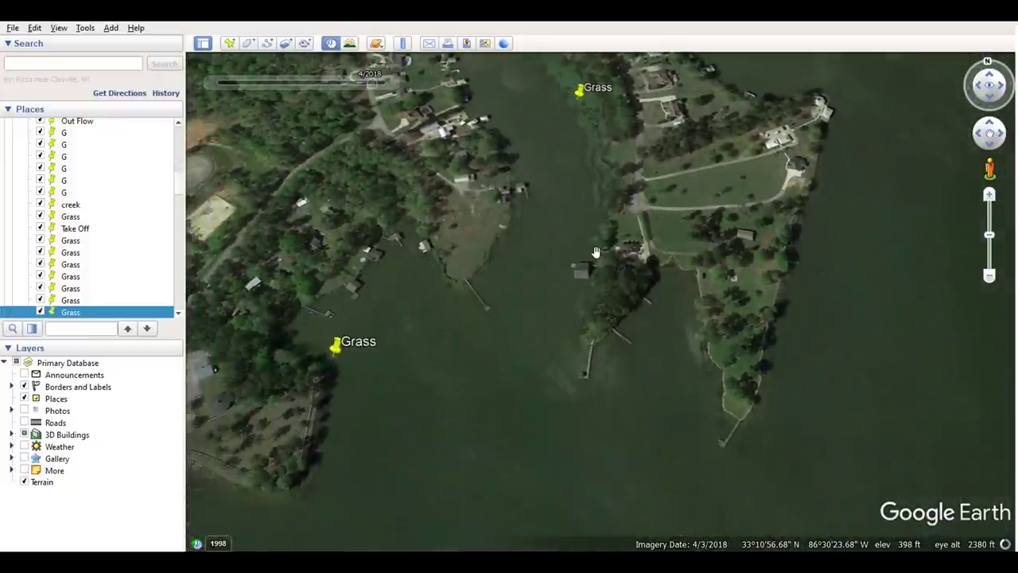
{"action": "scroll", "coordinate": [716, 426], "scroll_direction": "up", "scroll_amount": 1}
{"action": "left_click_drag", "start_coordinate": [753, 463], "coordinate": [673, 367]}
{"action": "scroll", "coordinate": [673, 367], "scroll_direction": "up", "scroll_amount": 2}
{"action": "scroll", "coordinate": [672, 362], "scroll_direction": "up", "scroll_amount": 2}
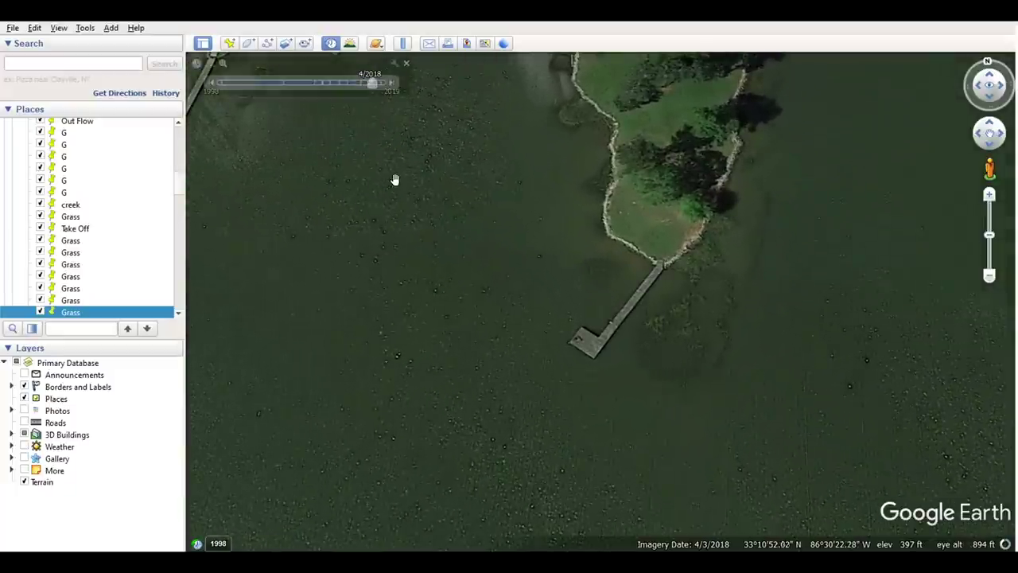
{"action": "left_click", "coordinate": [230, 43]}
{"action": "left_click_drag", "start_coordinate": [606, 305], "coordinate": [689, 333]}
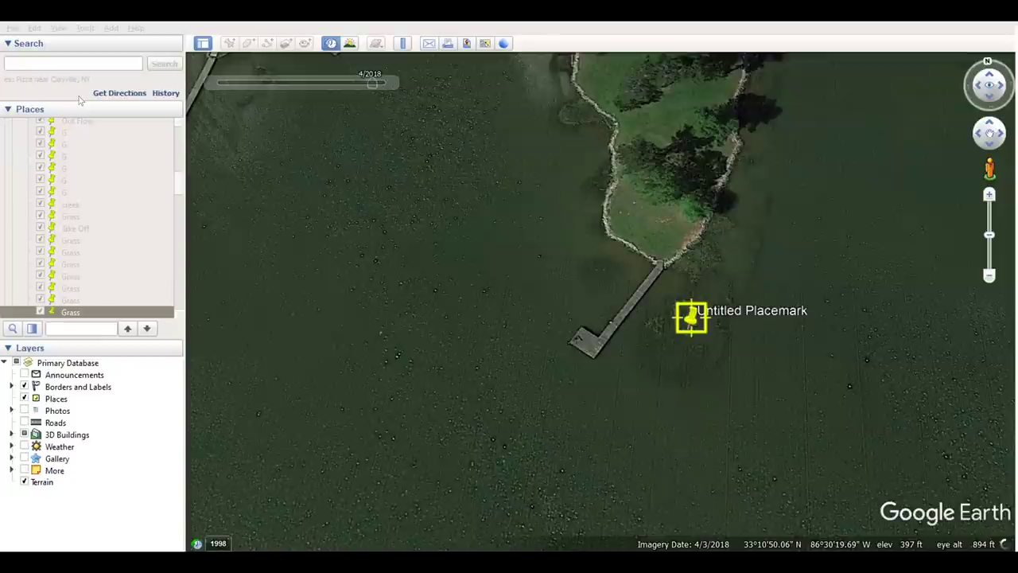
{"action": "type", "text": "Grass"}
{"action": "key", "text": "Return"}
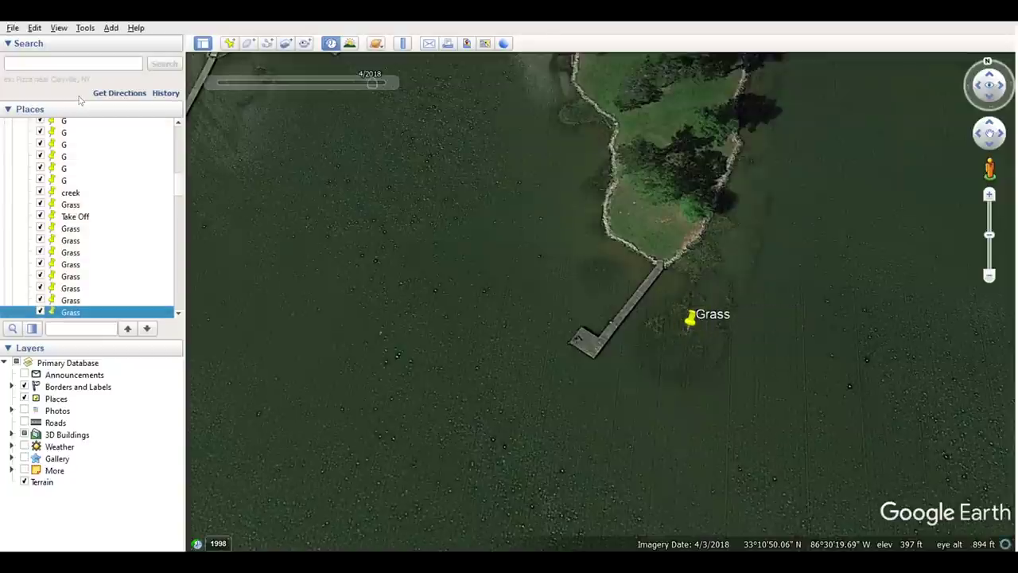
{"action": "scroll", "coordinate": [574, 332], "scroll_direction": "down", "scroll_amount": 3}
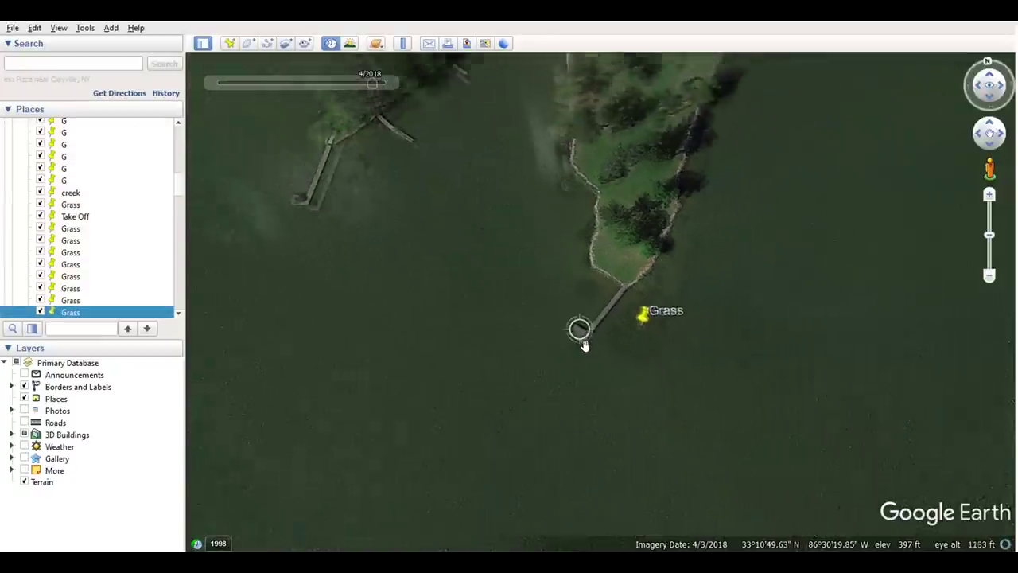
Examine the water from the long point's western docks north along the shoreline to the cul-de-sac peninsula for more grass.
{"action": "left_click_drag", "start_coordinate": [486, 259], "coordinate": [650, 320]}
{"action": "left_click_drag", "start_coordinate": [536, 326], "coordinate": [665, 391]}
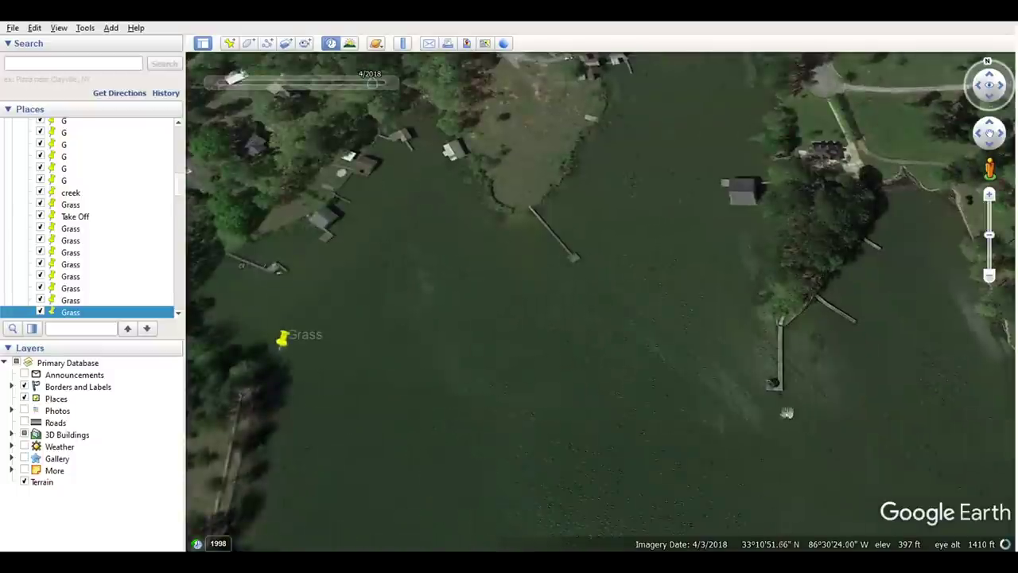
{"action": "left_click_drag", "start_coordinate": [731, 434], "coordinate": [705, 398]}
{"action": "left_click_drag", "start_coordinate": [776, 348], "coordinate": [627, 287]}
{"action": "left_click_drag", "start_coordinate": [730, 327], "coordinate": [611, 304]}
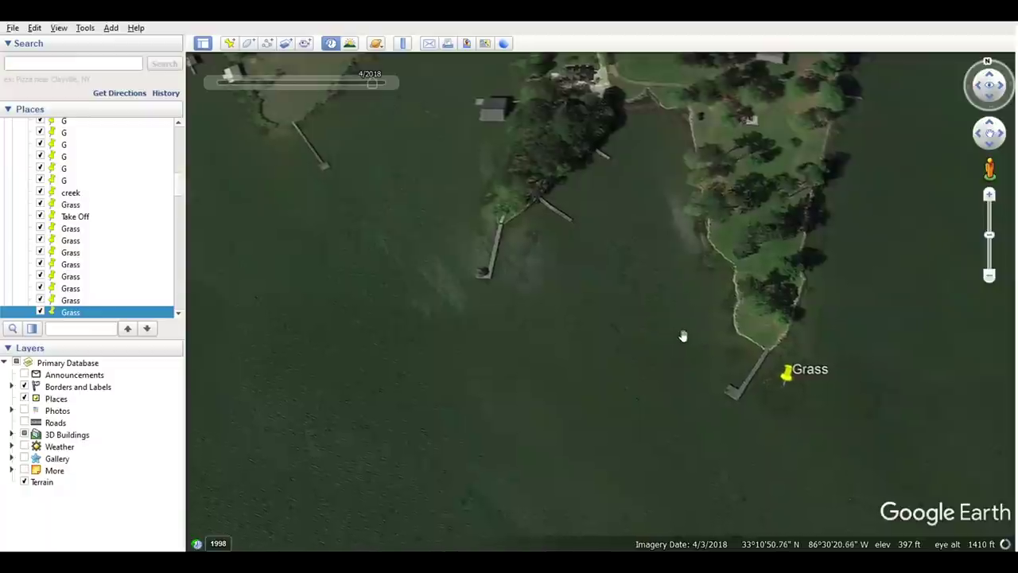
{"action": "left_click_drag", "start_coordinate": [728, 263], "coordinate": [443, 360]}
{"action": "left_click_drag", "start_coordinate": [580, 203], "coordinate": [548, 398]}
{"action": "left_click_drag", "start_coordinate": [658, 250], "coordinate": [573, 395]}
{"action": "left_click_drag", "start_coordinate": [582, 257], "coordinate": [589, 352]}
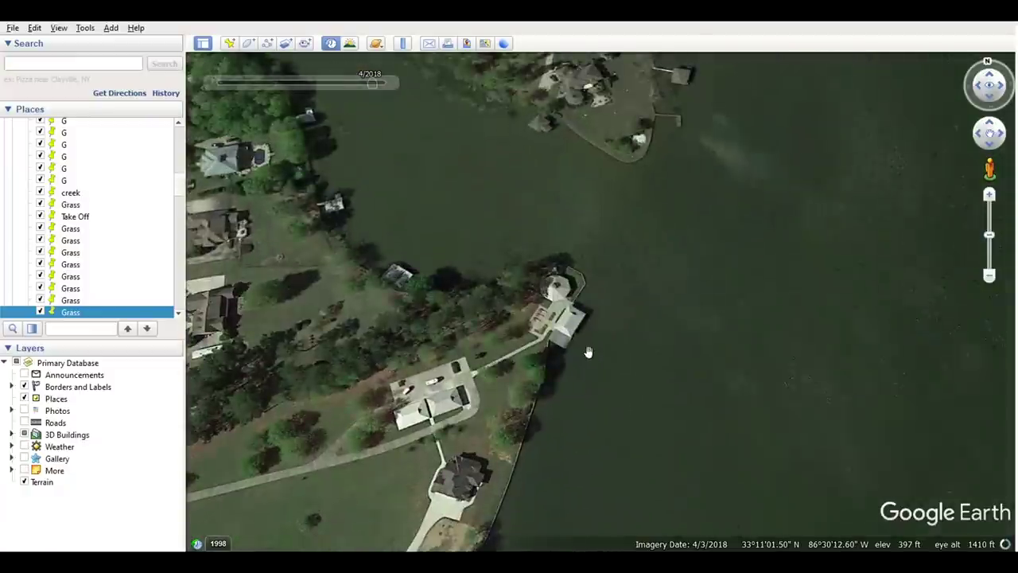
{"action": "left_click_drag", "start_coordinate": [556, 202], "coordinate": [619, 331]}
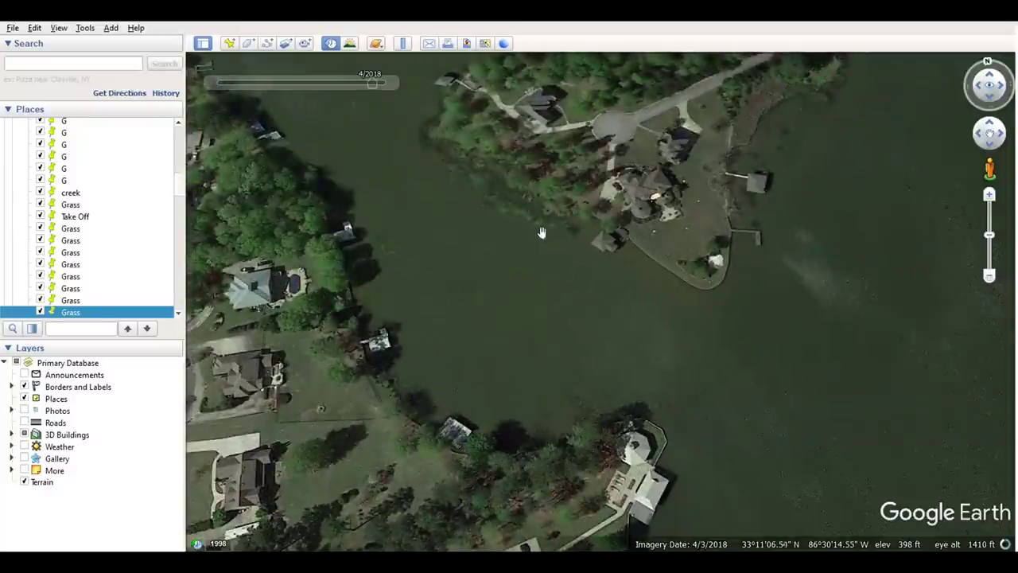
{"action": "left_click_drag", "start_coordinate": [541, 233], "coordinate": [592, 333]}
{"action": "scroll", "coordinate": [584, 325], "scroll_direction": "down", "scroll_amount": 5}
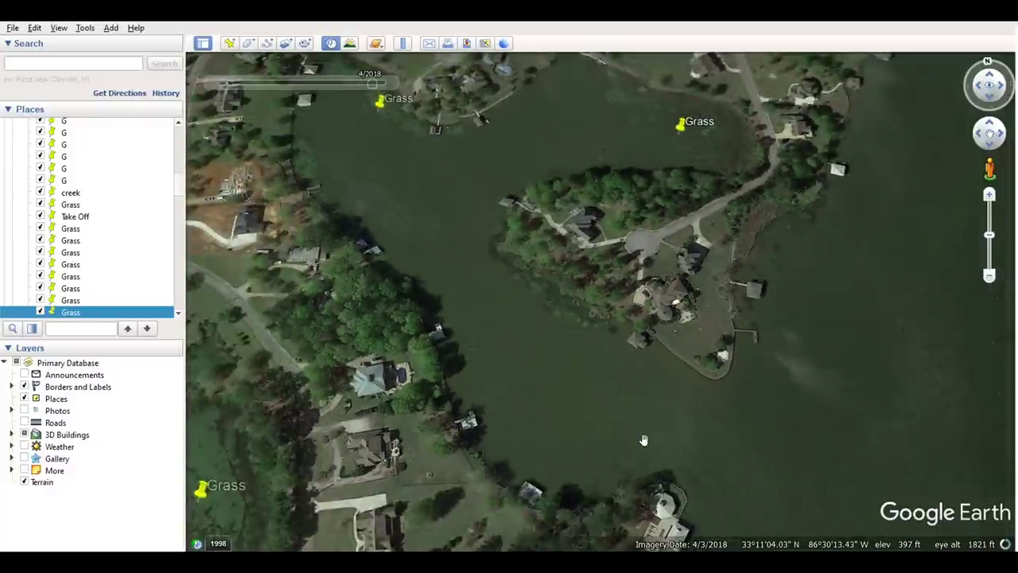
{"action": "scroll", "coordinate": [478, 200], "scroll_direction": "up", "scroll_amount": 2}
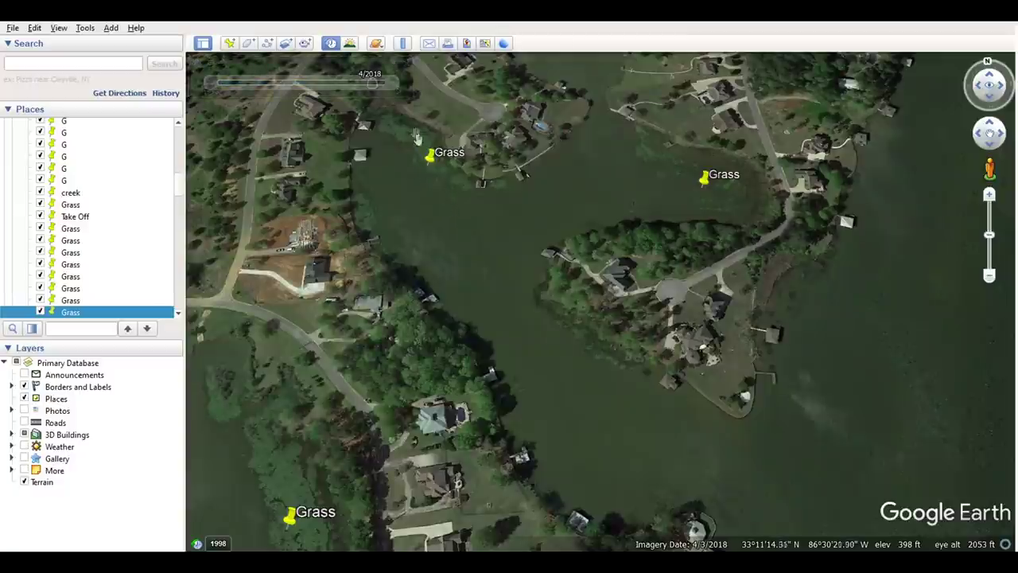
Examine the cove's two marked grass areas and the main-lake shoreline between the cul-de-sac peninsula and the wooded bank farther south.
{"action": "mouse_move", "coordinate": [328, 81]}
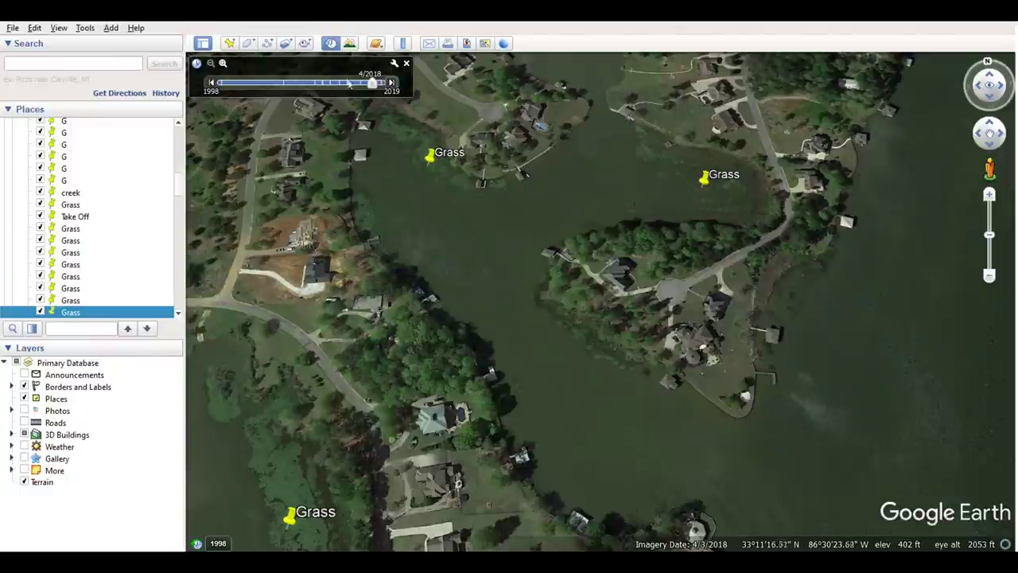
{"action": "left_click_drag", "start_coordinate": [475, 147], "coordinate": [448, 254]}
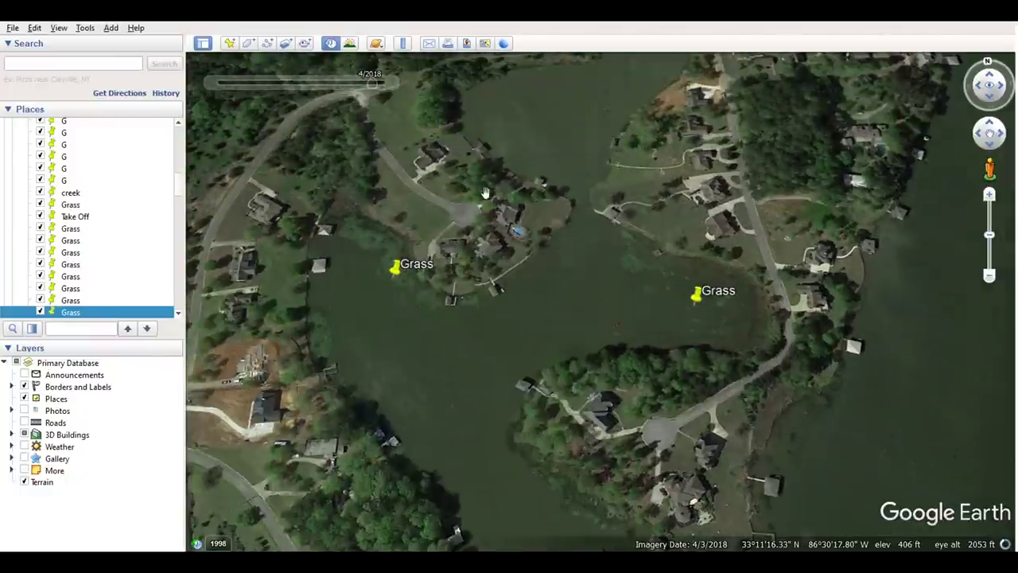
{"action": "left_click_drag", "start_coordinate": [486, 193], "coordinate": [459, 275]}
{"action": "left_click_drag", "start_coordinate": [549, 335], "coordinate": [533, 308]}
{"action": "left_click_drag", "start_coordinate": [480, 310], "coordinate": [465, 216]}
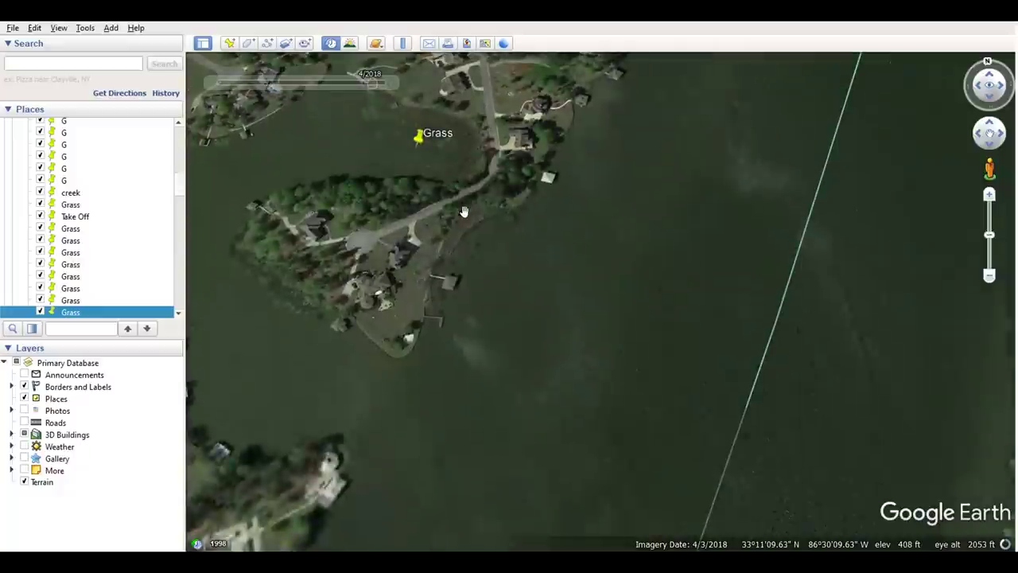
{"action": "left_click_drag", "start_coordinate": [464, 338], "coordinate": [488, 284]}
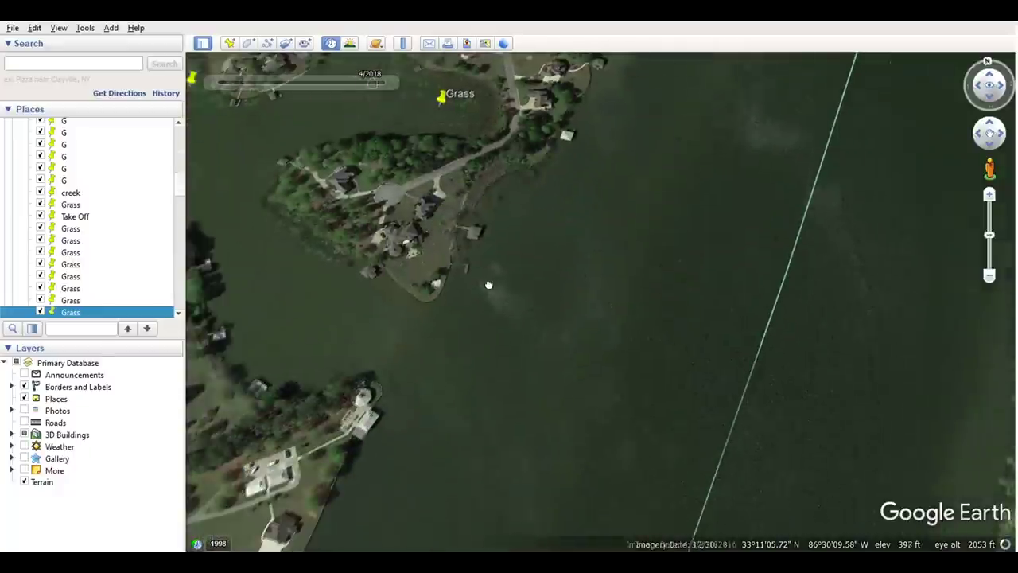
{"action": "left_click_drag", "start_coordinate": [466, 402], "coordinate": [529, 281]}
{"action": "left_click_drag", "start_coordinate": [459, 373], "coordinate": [564, 253]}
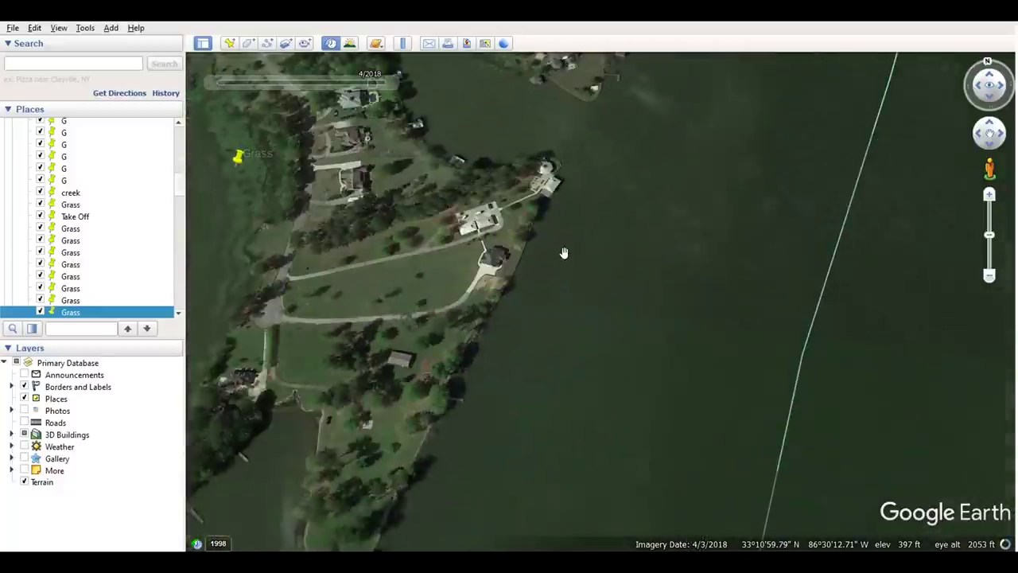
{"action": "left_click_drag", "start_coordinate": [503, 372], "coordinate": [561, 281]}
{"action": "left_click_drag", "start_coordinate": [521, 408], "coordinate": [577, 308]}
{"action": "left_click_drag", "start_coordinate": [657, 169], "coordinate": [556, 402]}
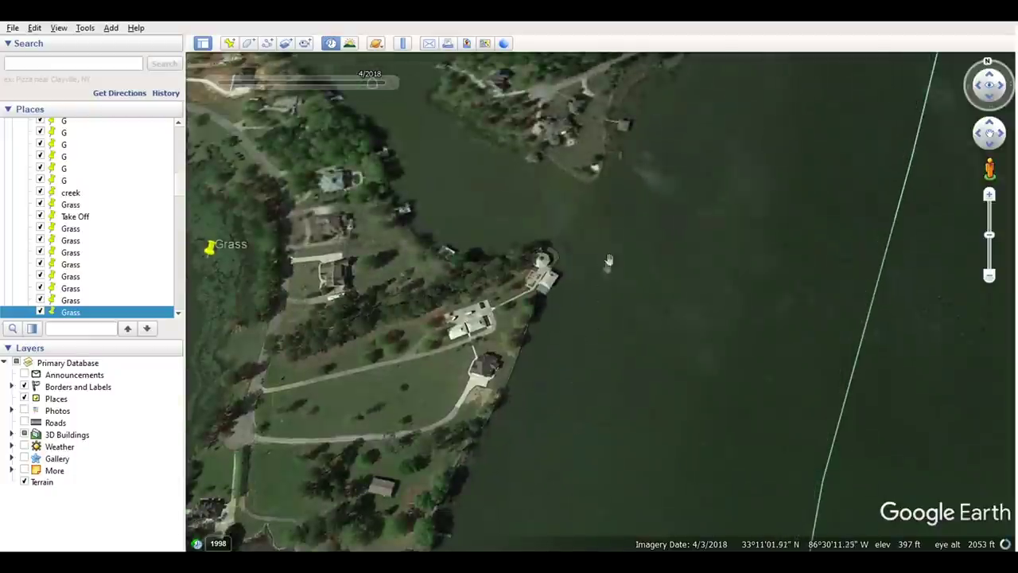
{"action": "left_click_drag", "start_coordinate": [609, 267], "coordinate": [564, 364]}
{"action": "left_click_drag", "start_coordinate": [675, 193], "coordinate": [607, 340]}
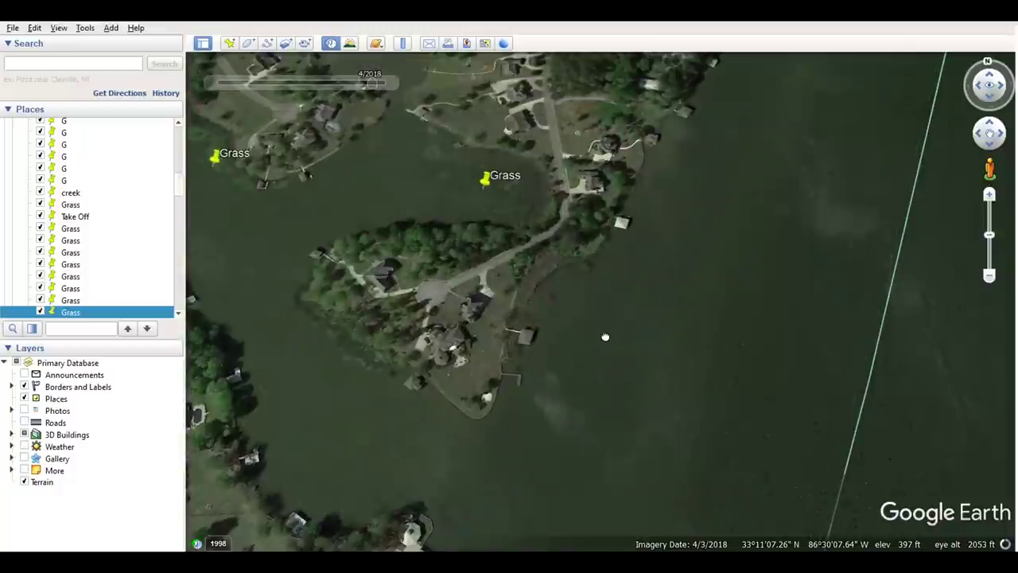
{"action": "left_click_drag", "start_coordinate": [661, 215], "coordinate": [639, 260]}
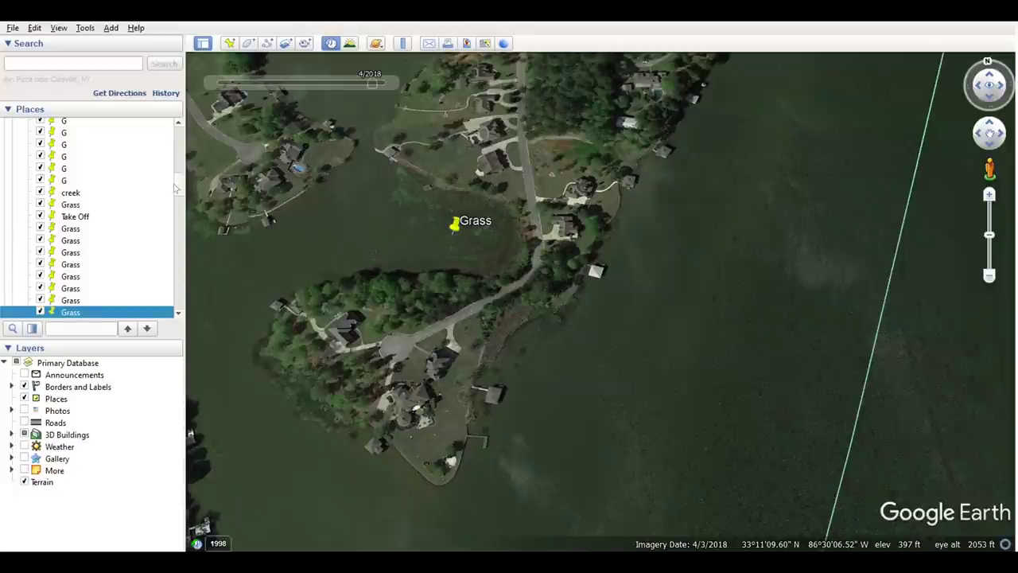
Select the Lay Lake folder in the saved places and switch its visibility off and on again.
{"action": "scroll", "coordinate": [82, 265], "scroll_direction": "up", "scroll_amount": 2}
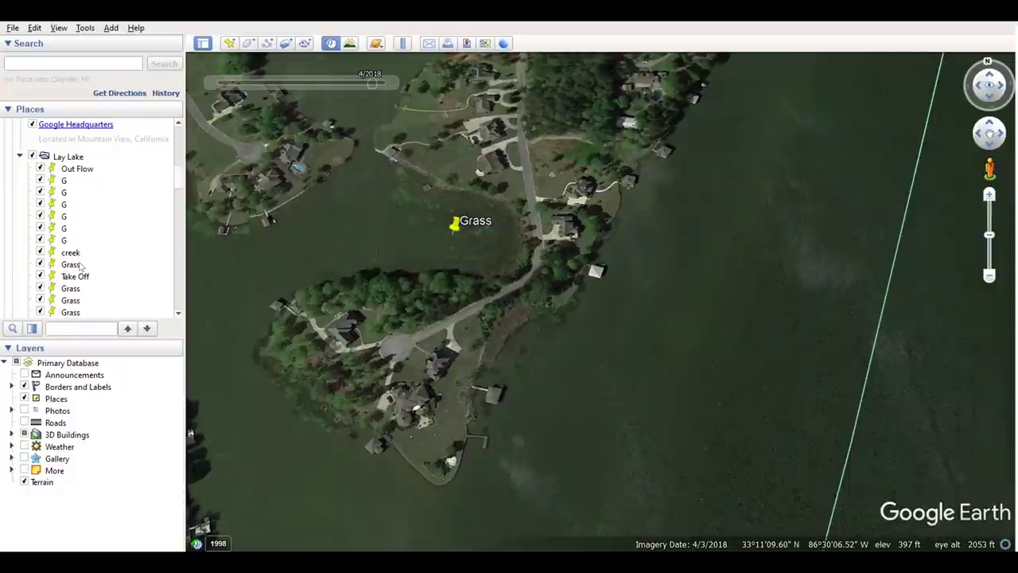
{"action": "left_click", "coordinate": [72, 157]}
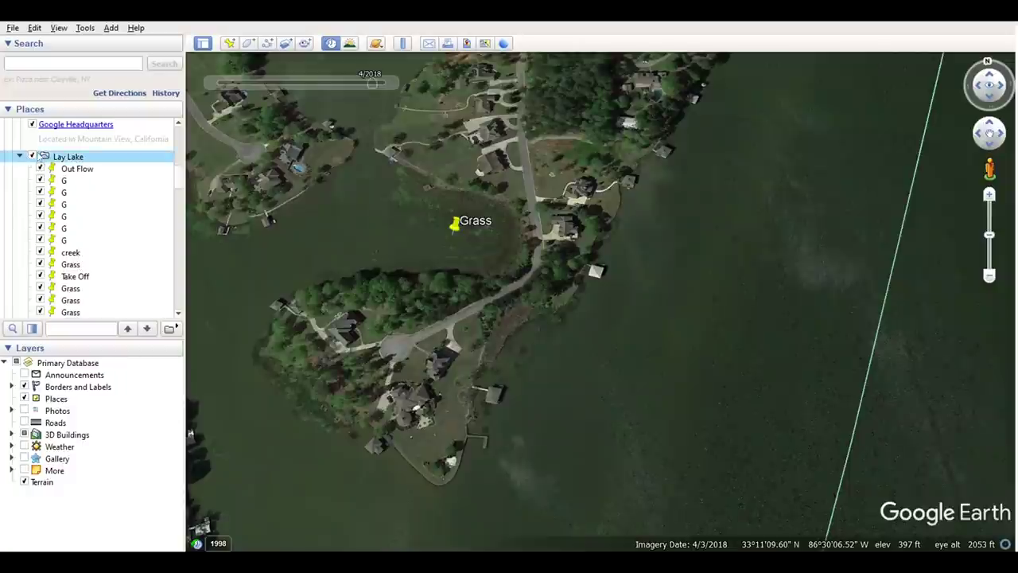
{"action": "left_click", "coordinate": [31, 157]}
{"action": "left_click", "coordinate": [31, 156]}
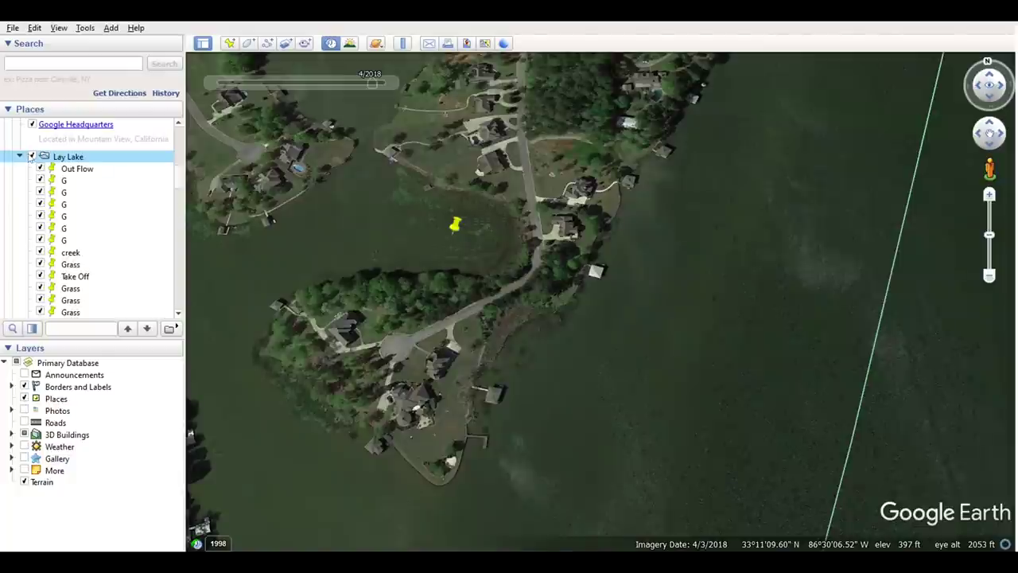
View all placemarks of the Lay Lake folder in one overview, from Take Off to Out Flow.
{"action": "left_click", "coordinate": [19, 156]}
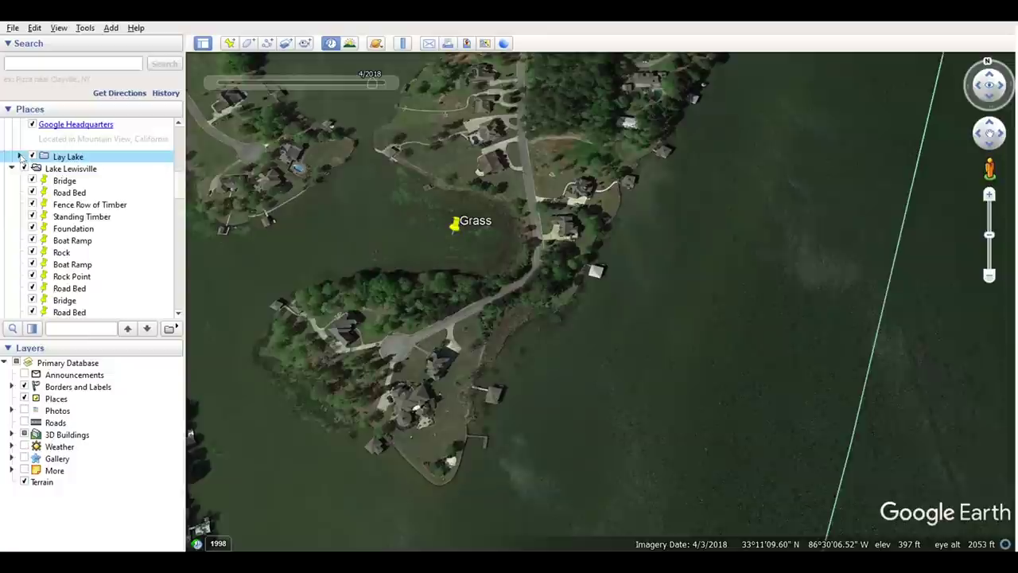
{"action": "left_click", "coordinate": [21, 170]}
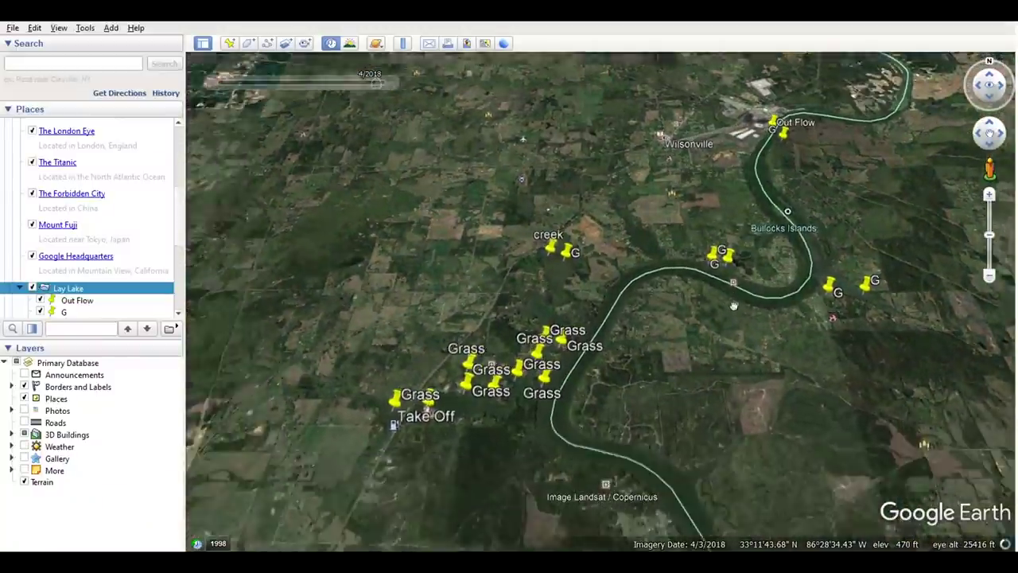
{"action": "left_click_drag", "start_coordinate": [733, 306], "coordinate": [736, 301]}
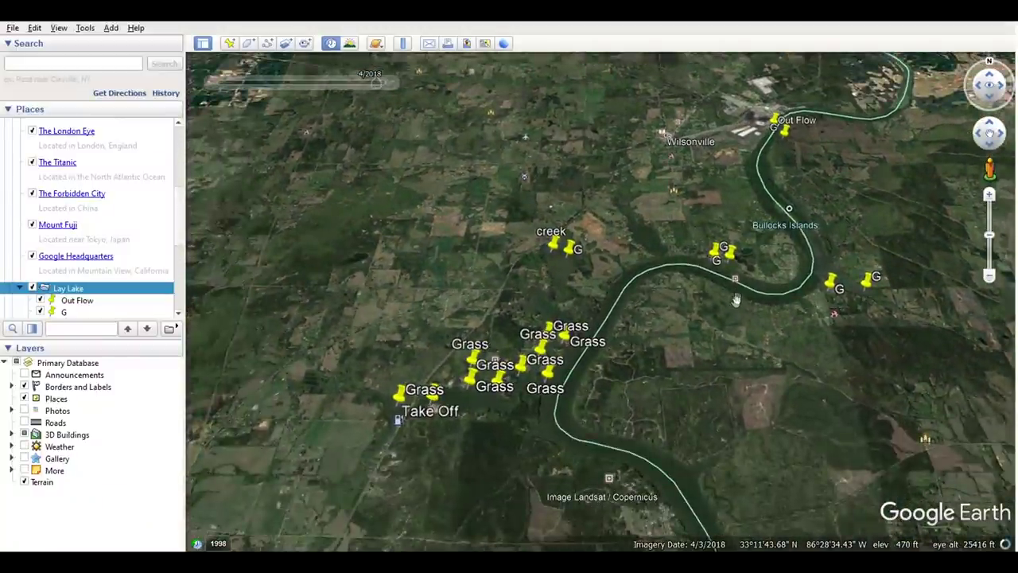
{"action": "left_click_drag", "start_coordinate": [489, 427], "coordinate": [511, 403]}
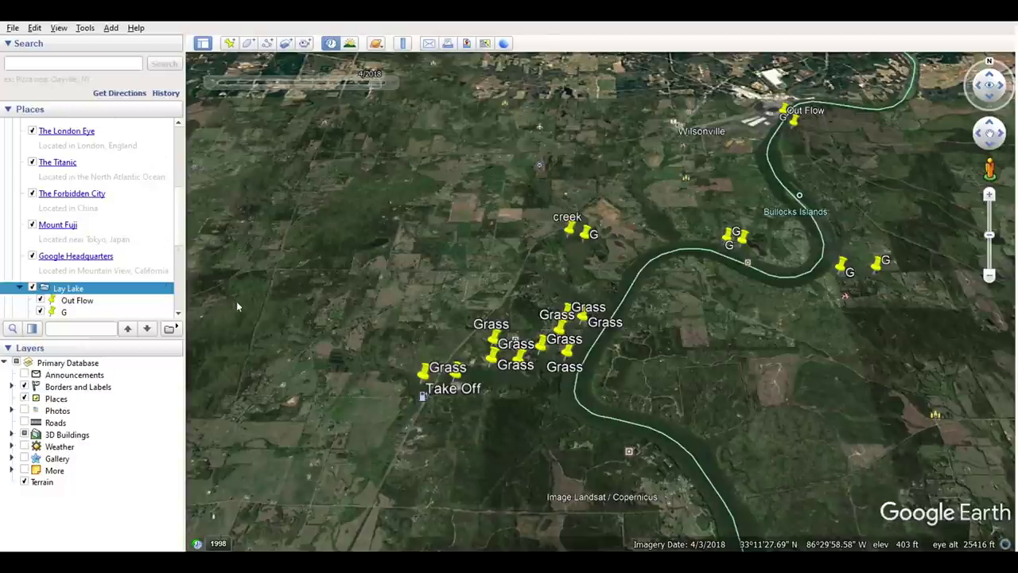
Switch to the browser, open the GPS Visualizer site and choose Lay Lake.kmz as the GPS file to upload.
{"action": "left_click", "coordinate": [409, 328]}
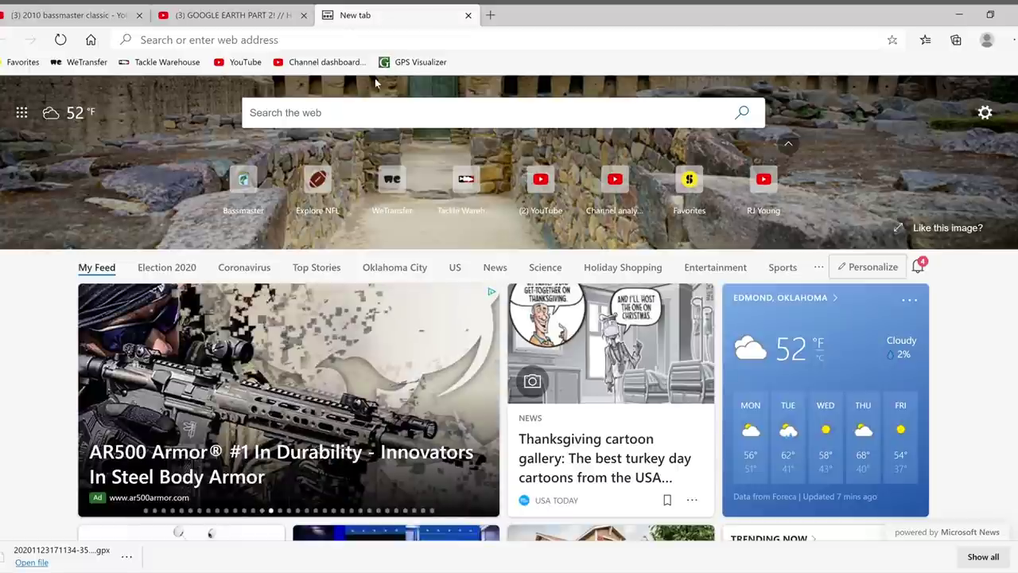
{"action": "left_click", "coordinate": [414, 62]}
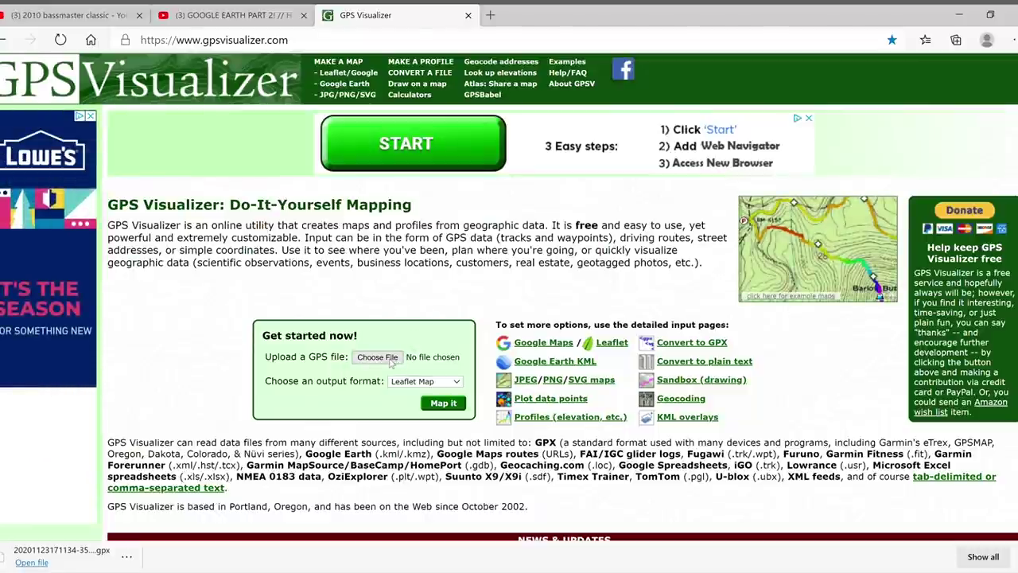
{"action": "left_click", "coordinate": [377, 357]}
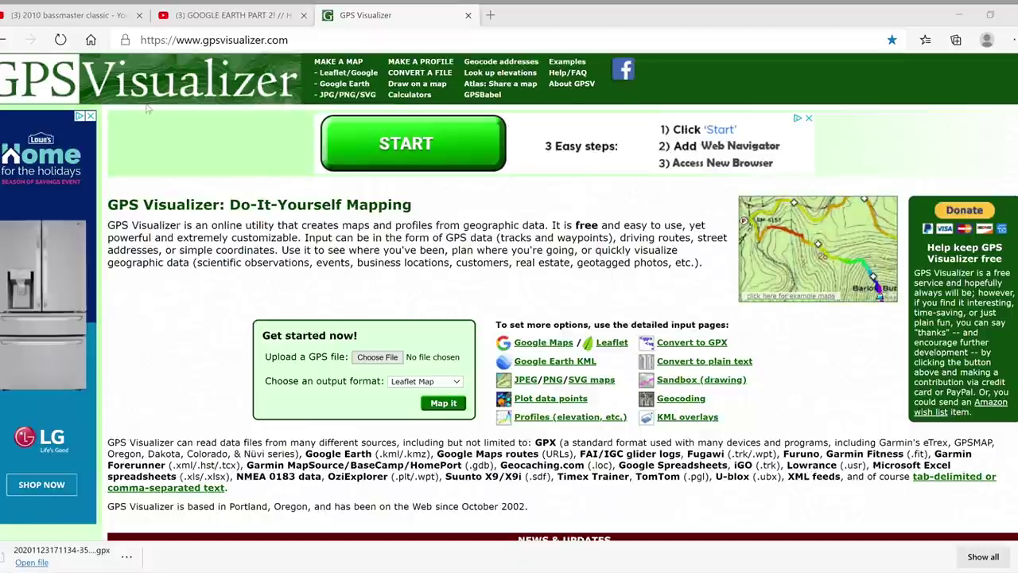
{"action": "left_click", "coordinate": [286, 237]}
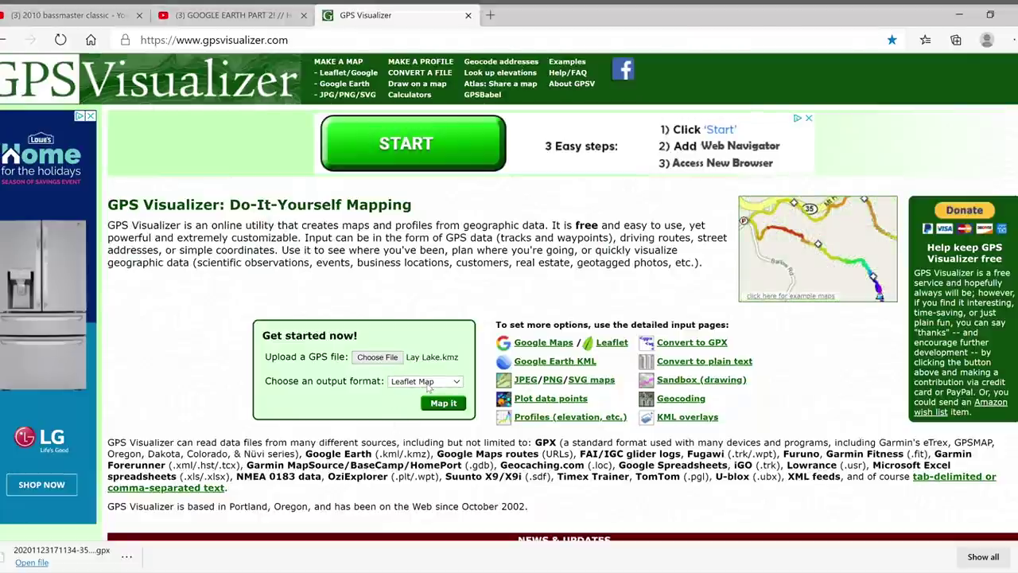
Convert the uploaded Lay Lake.kmz to GPX format and download the resulting file.
{"action": "left_click", "coordinate": [424, 346]}
{"action": "left_click", "coordinate": [442, 403]}
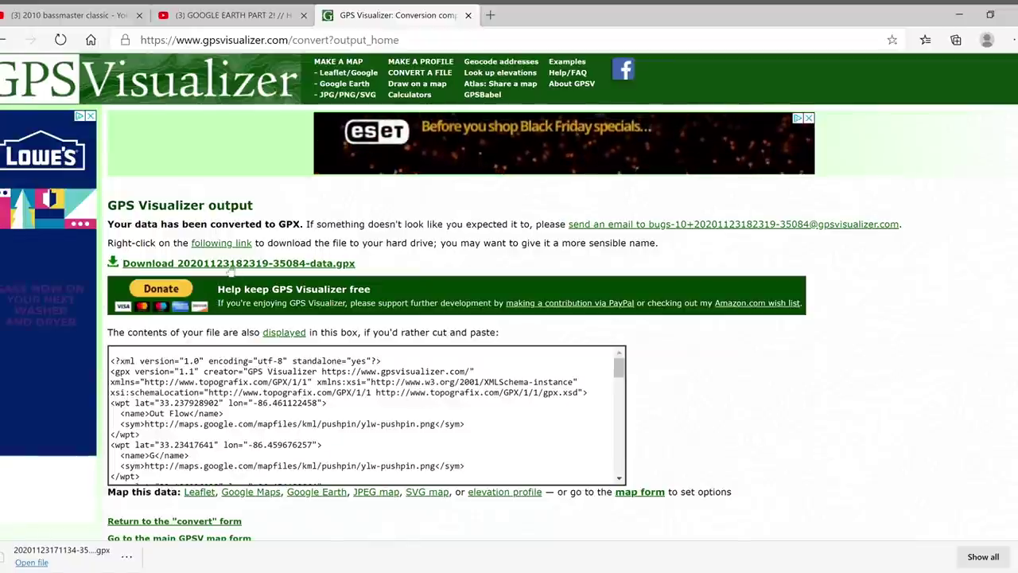
{"action": "left_click", "coordinate": [230, 263]}
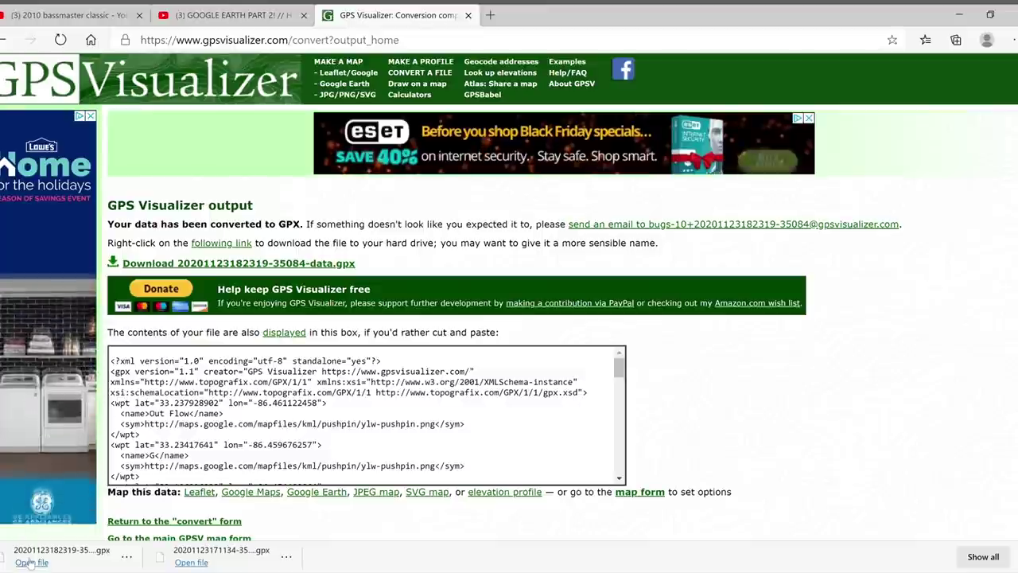
{"action": "left_click", "coordinate": [35, 561]}
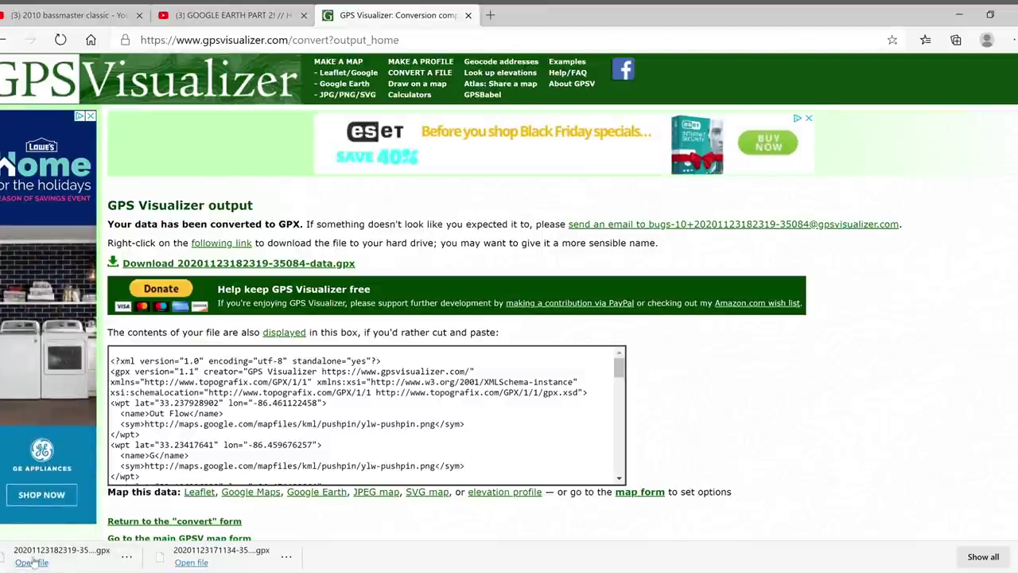